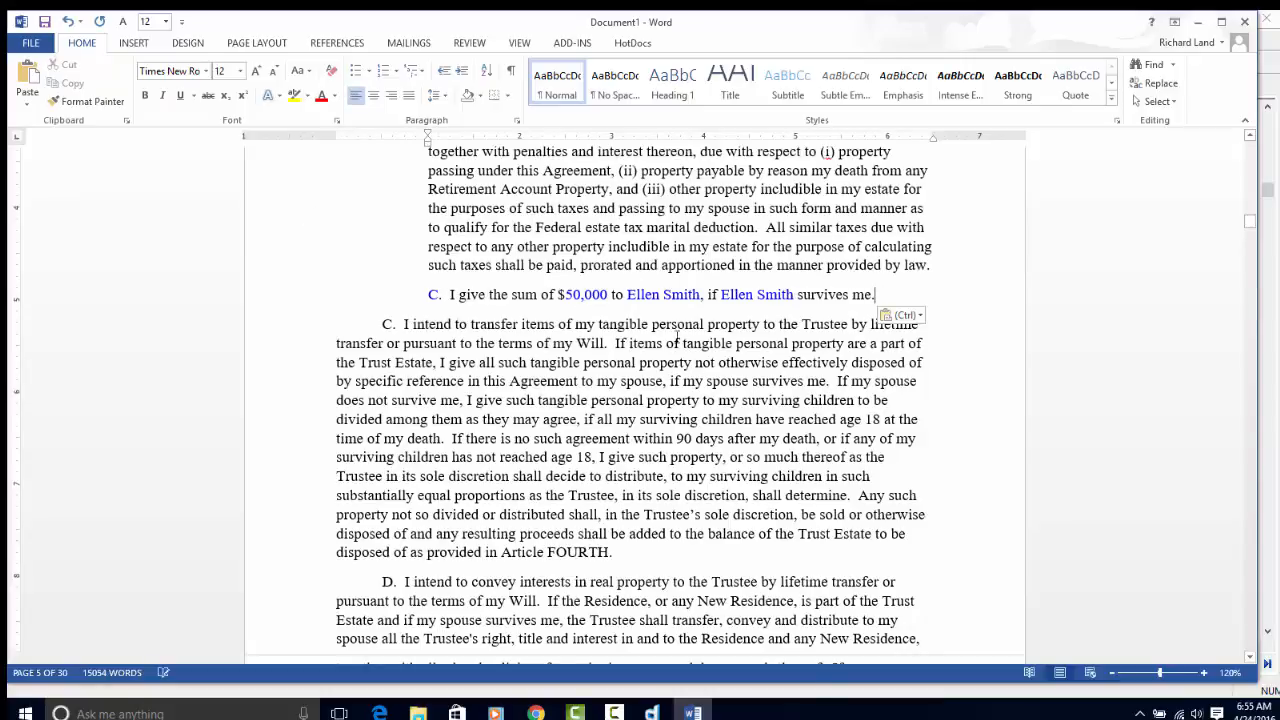
# - Bring the HotDocs Developer document preview of the assembled will to the front
pyautogui.click(651, 713)
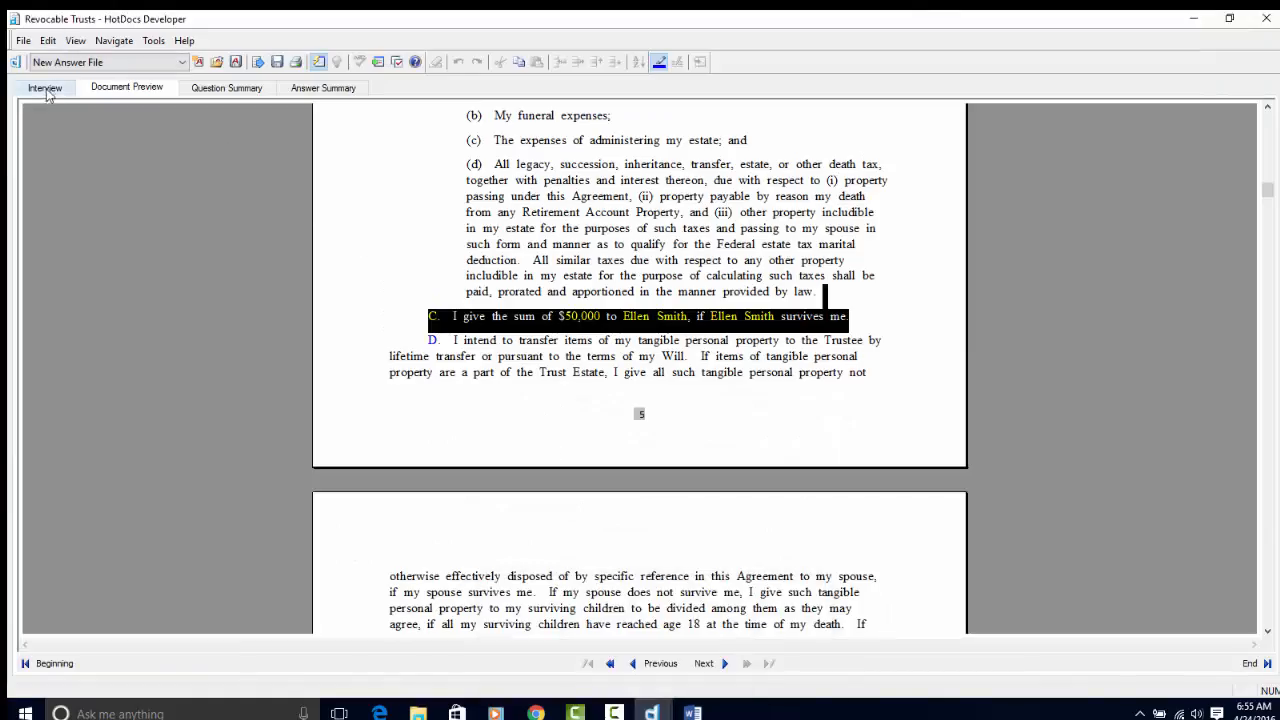
# - Step back to the Gifts of Cash Unconditional question and answer No
pyautogui.click(668, 246)
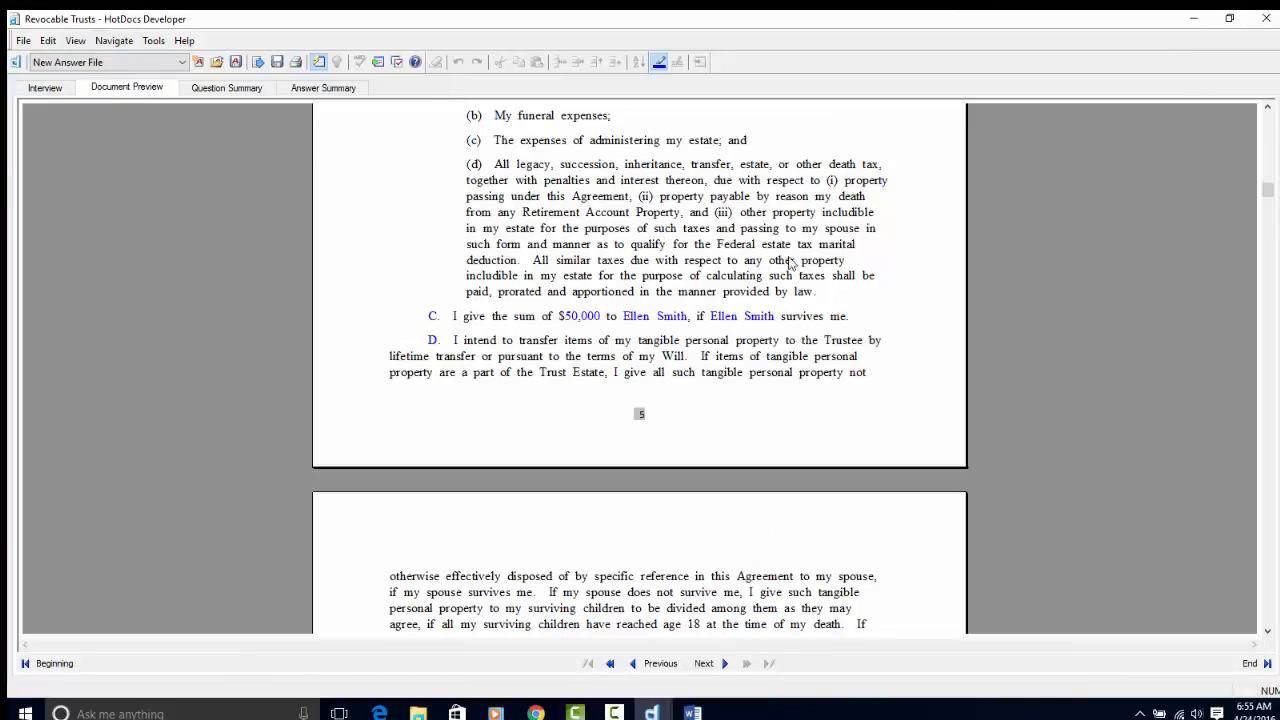
pyautogui.click(44, 88)
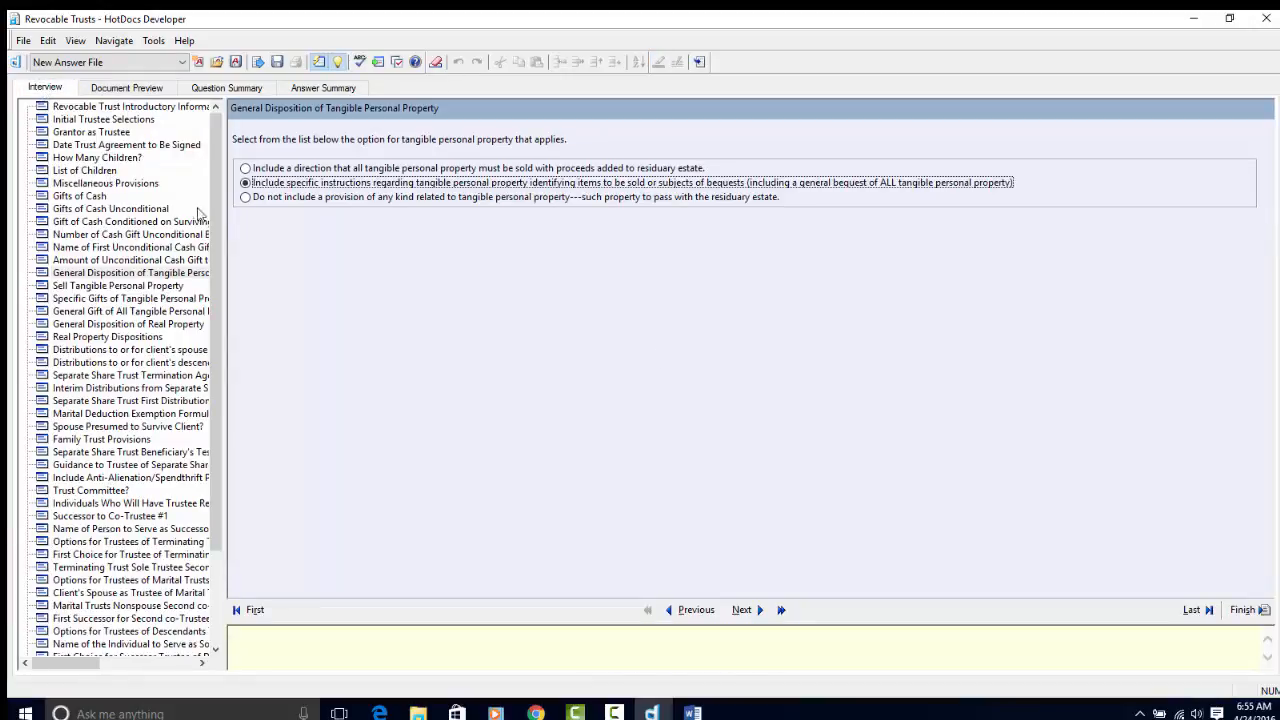
pyautogui.click(690, 610)
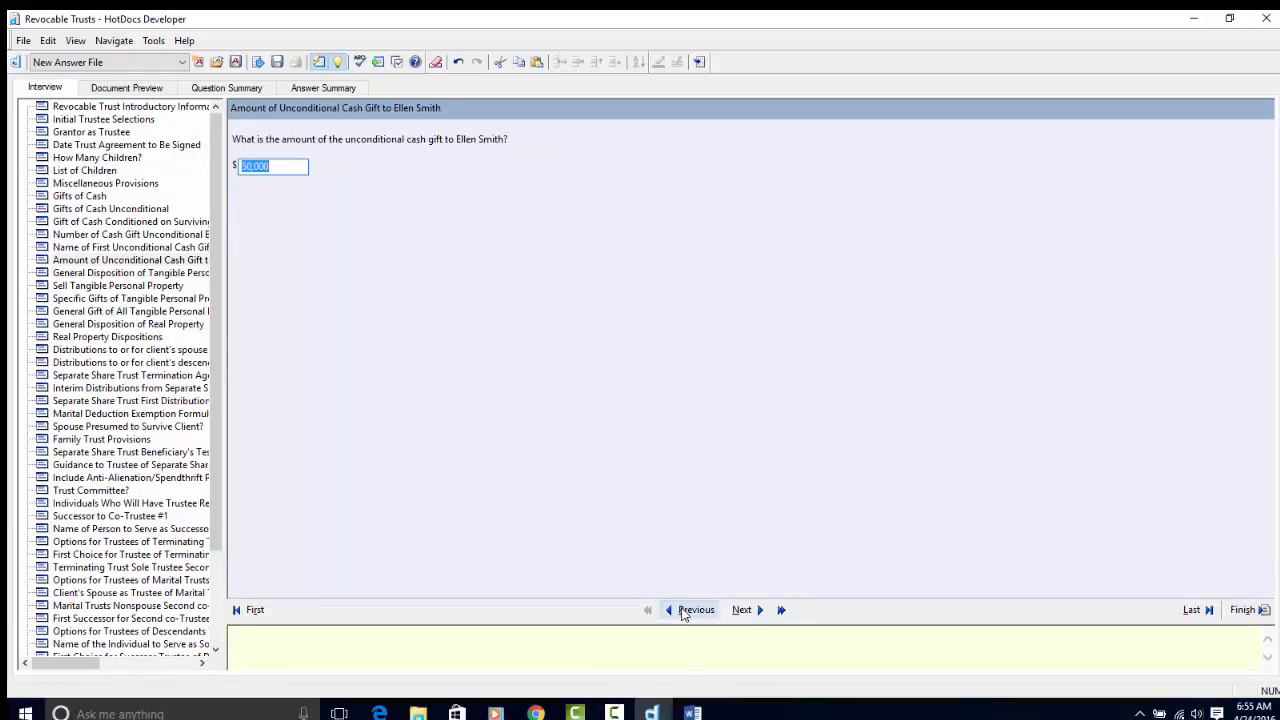
pyautogui.click(685, 611)
pyautogui.click(685, 611)
pyautogui.click(685, 611)
pyautogui.click(683, 610)
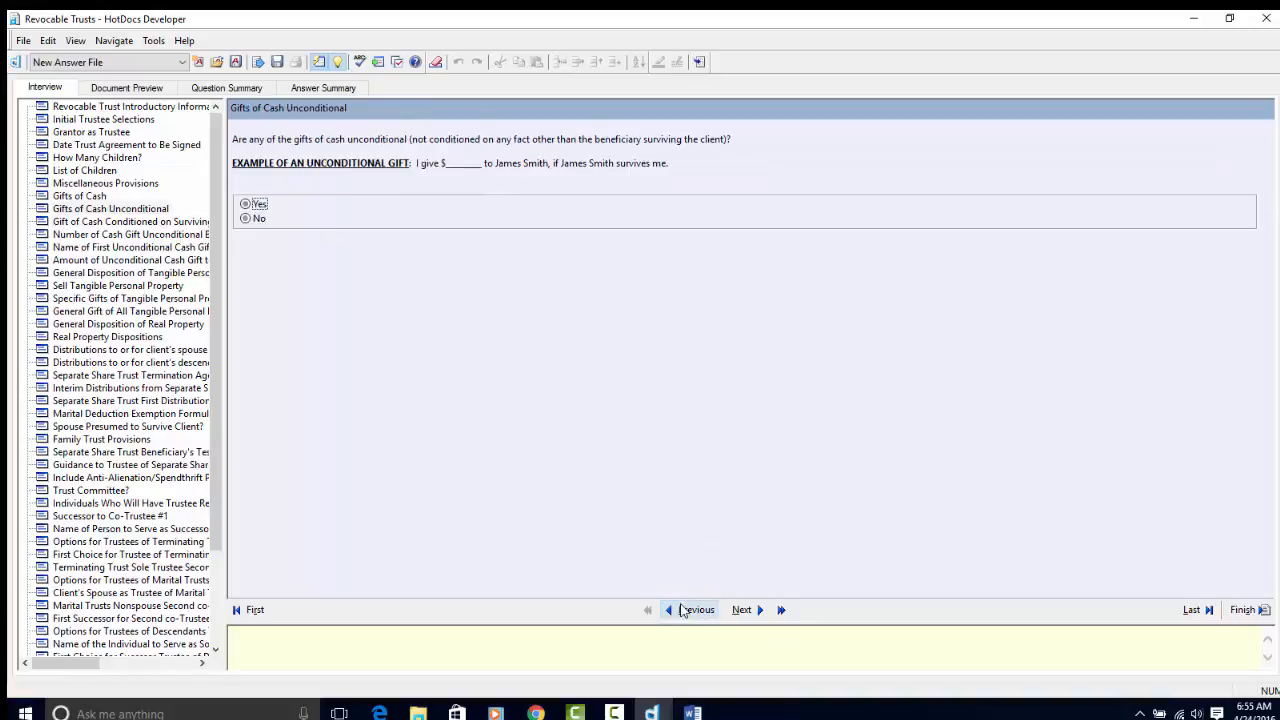
pyautogui.click(247, 220)
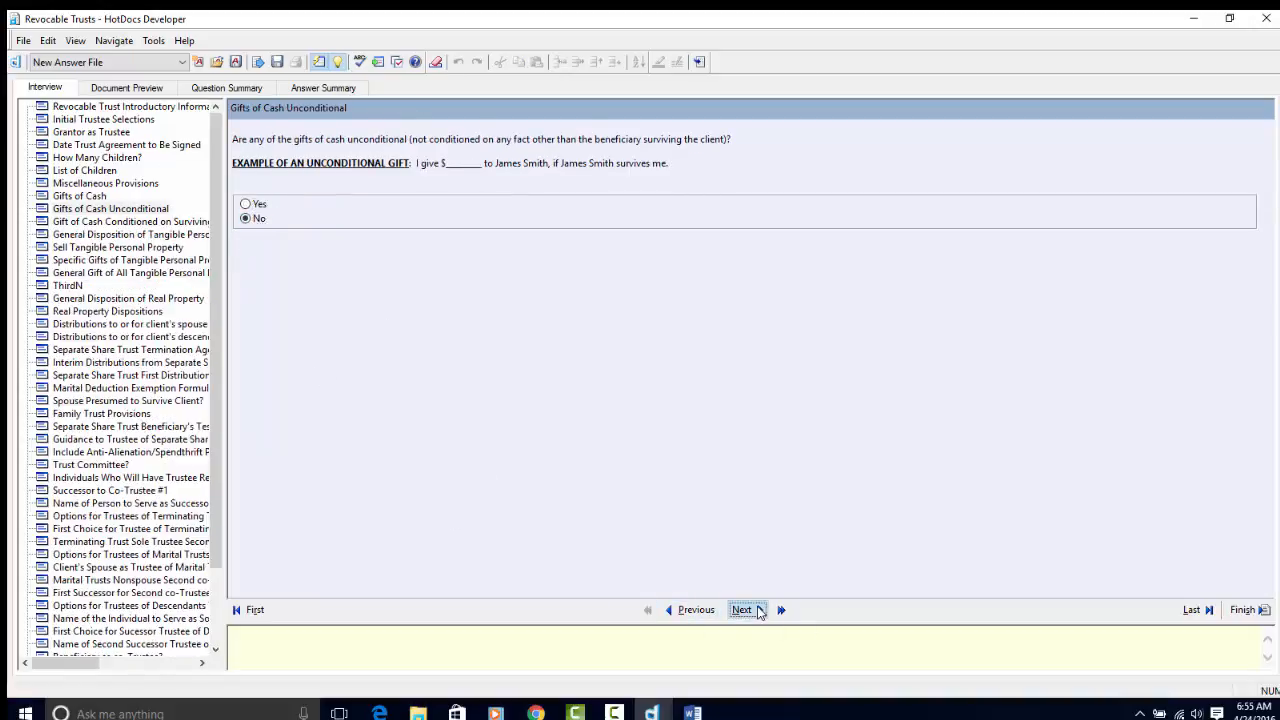
# - Revisit the Gifts of Cash question, then finish the interview and assemble into Word
pyautogui.click(758, 612)
pyautogui.click(690, 610)
pyautogui.click(690, 610)
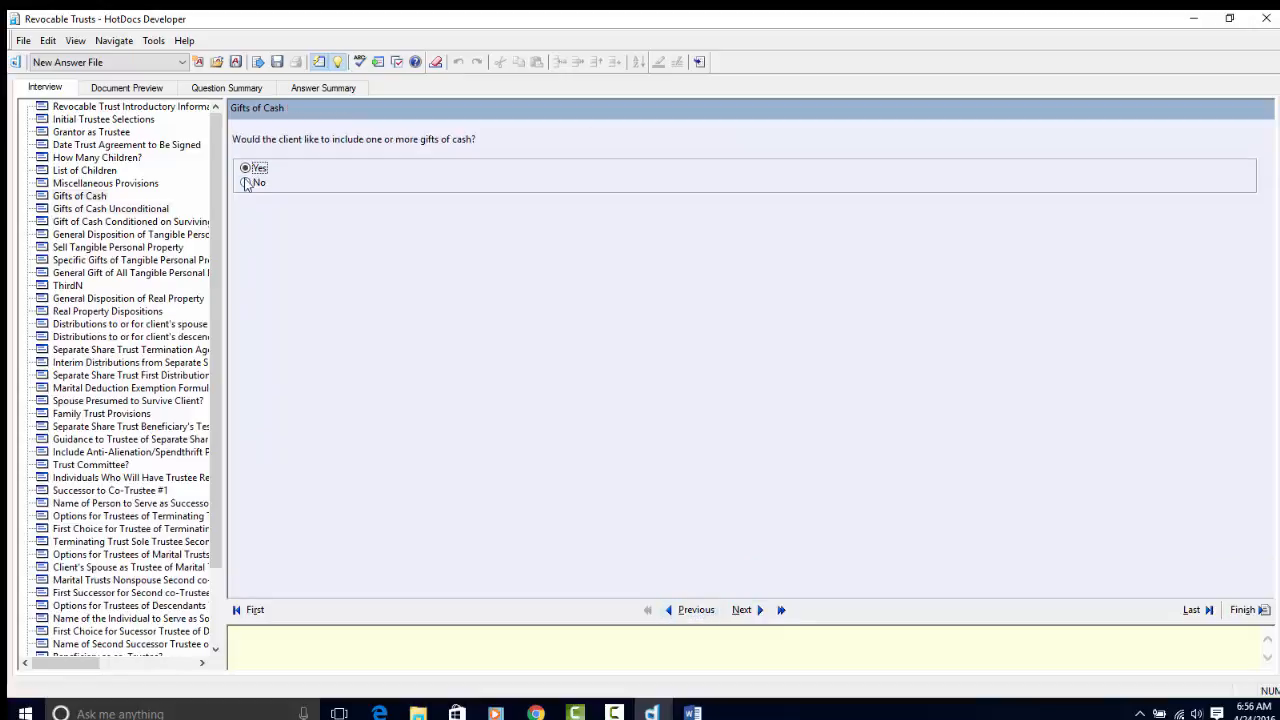
pyautogui.click(1207, 616)
pyautogui.click(1242, 610)
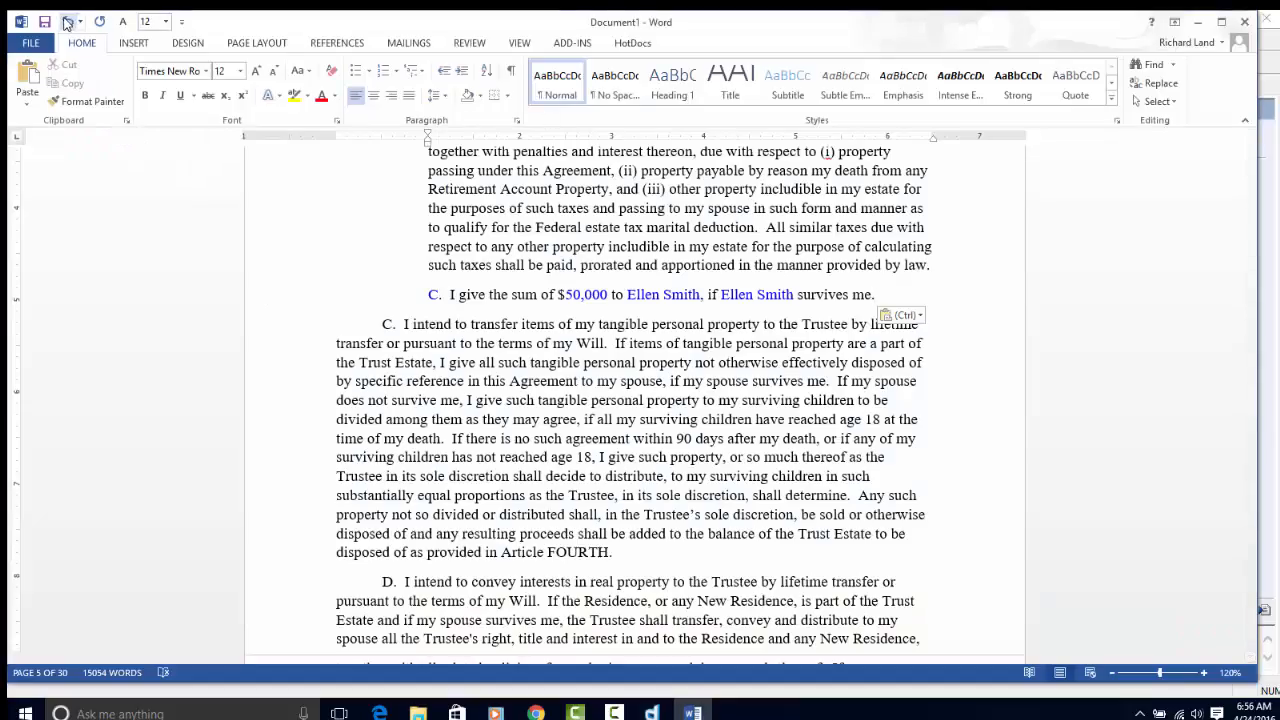
# - Undo the pasted $50,000 gift clause and show formatting marks with Ctrl+Shift+8
pyautogui.click(67, 22)
pyautogui.scroll(-20, 690, 401)
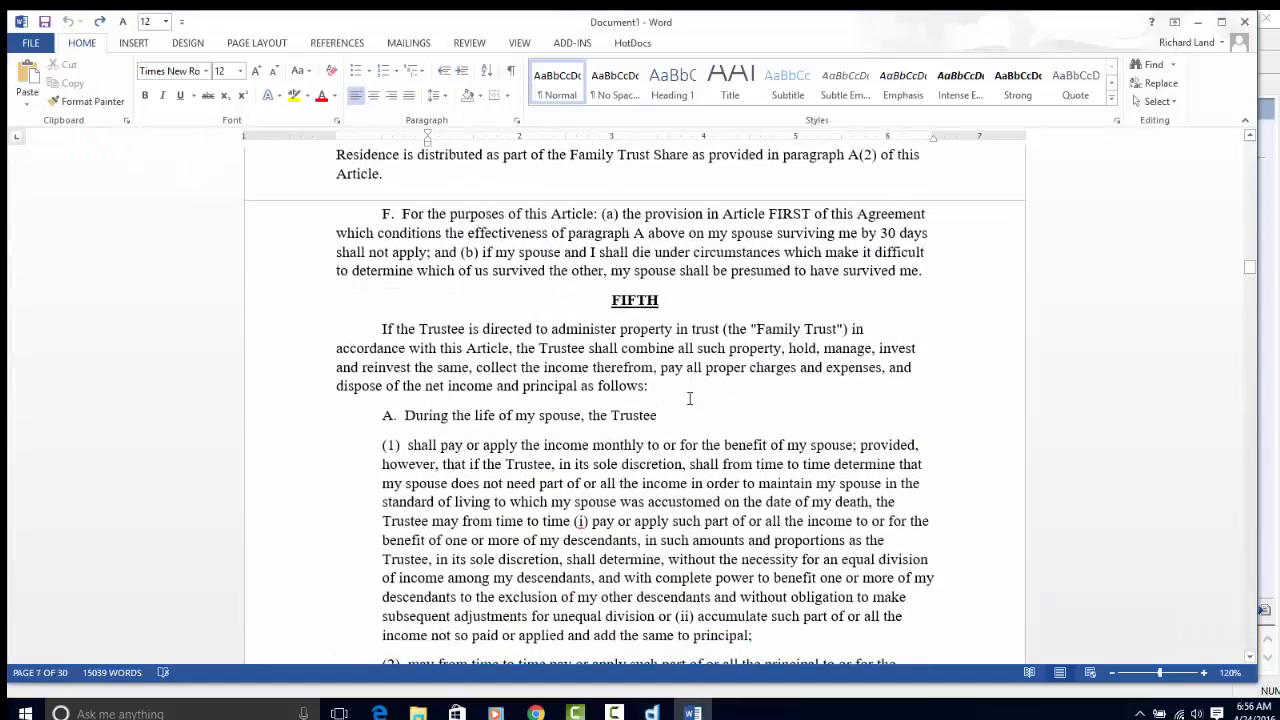
pyautogui.scroll(-10, 690, 398)
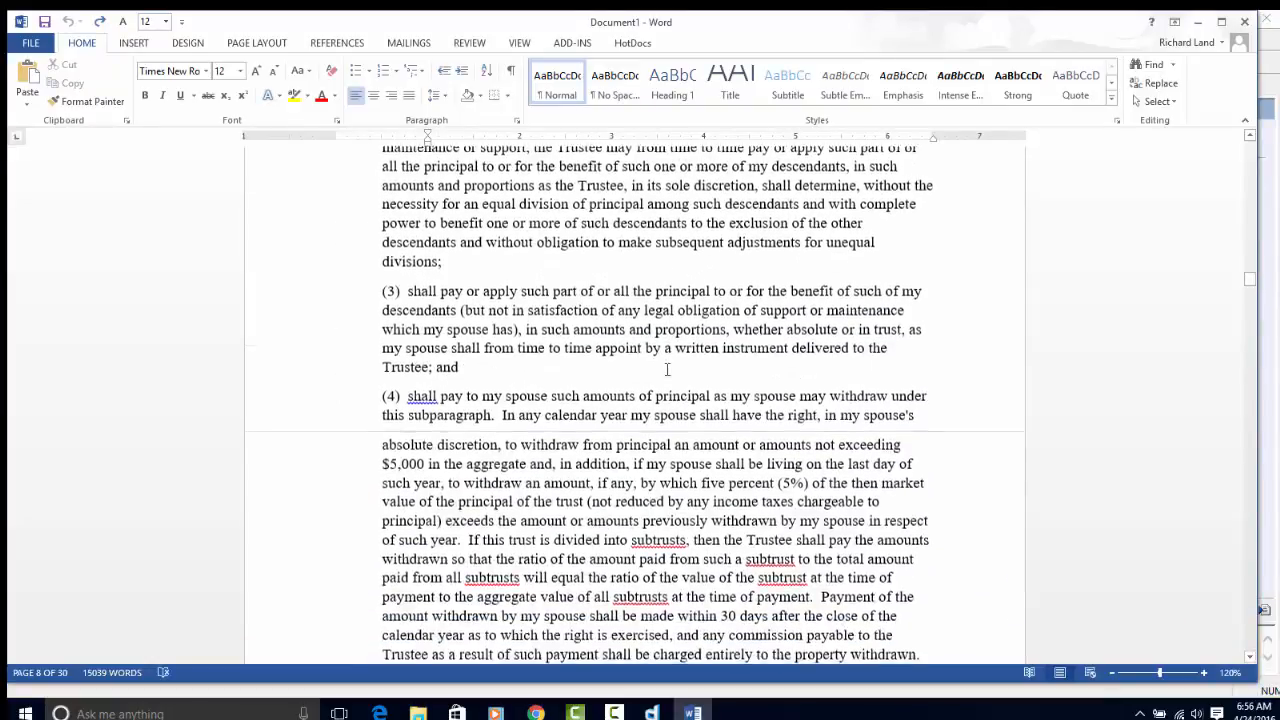
pyautogui.scroll(-12, 667, 369)
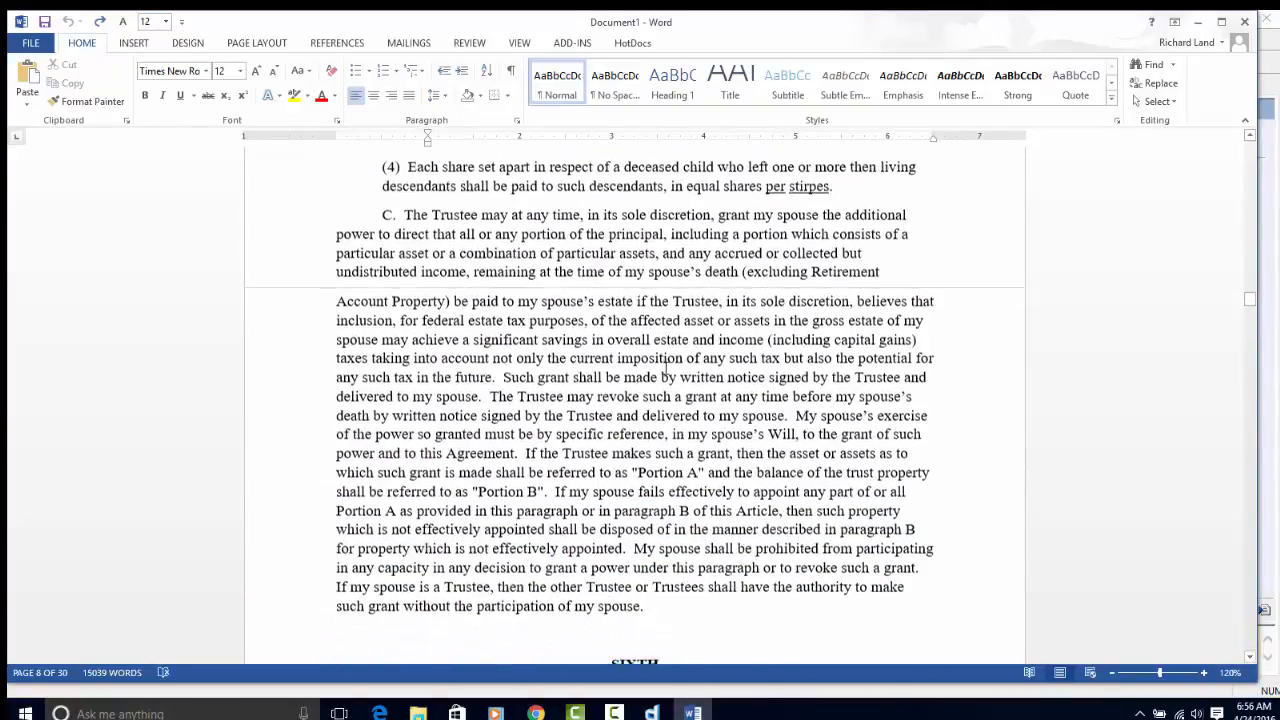
pyautogui.scroll(-3, 665, 370)
pyautogui.click(650, 505)
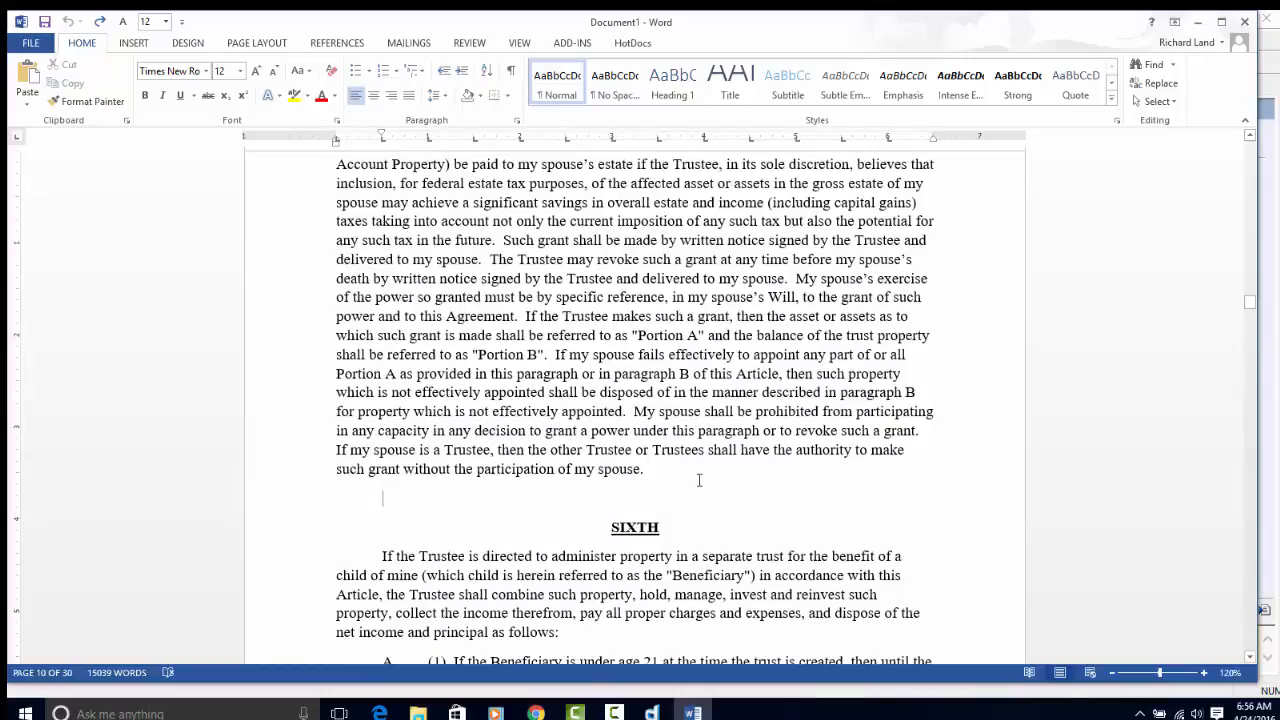
pyautogui.hotkey('ctrl', 'shift', '8')
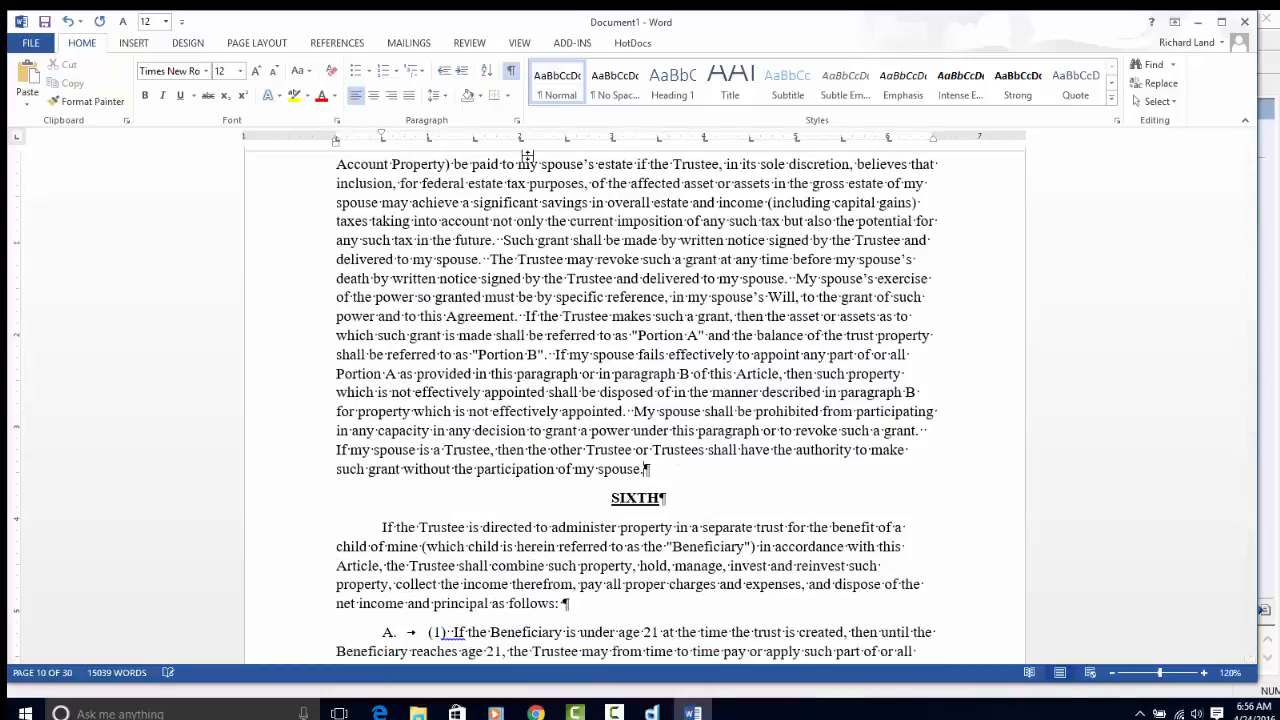
# - Set the first red trustee name in paragraph (4) to Automatic font colour
pyautogui.scroll(-10, 649, 290)
pyautogui.scroll(-20, 649, 290)
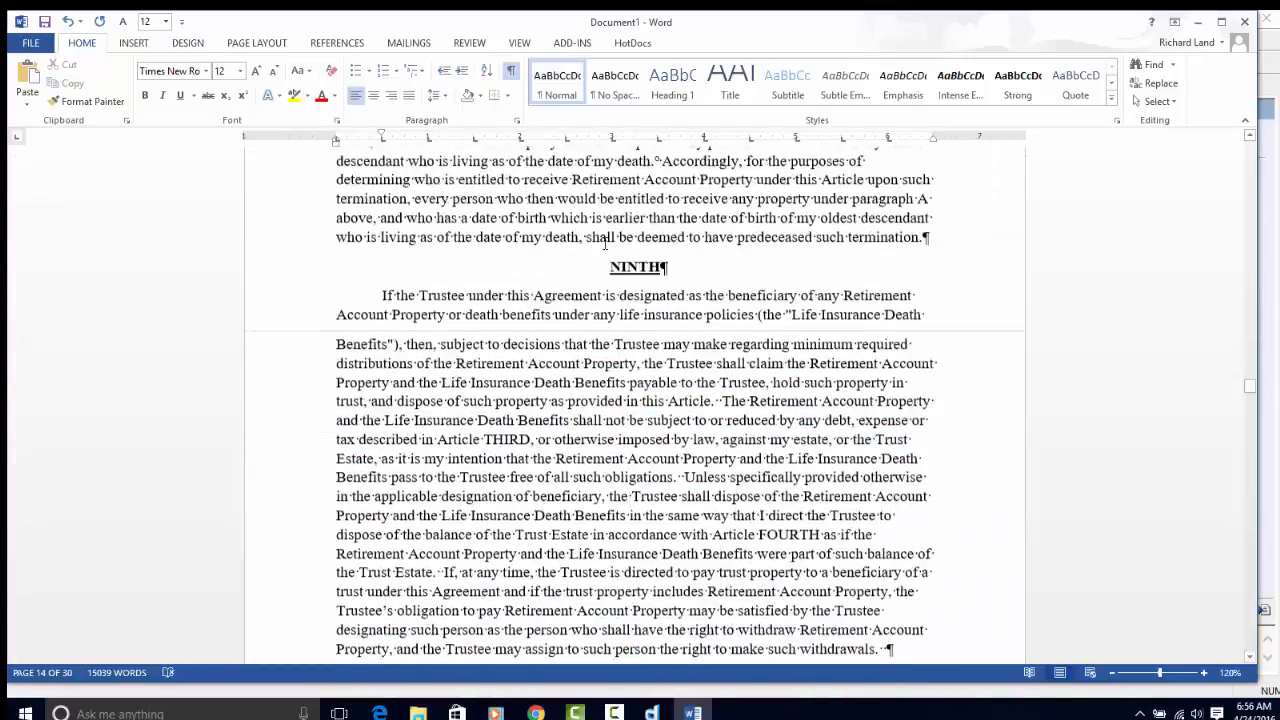
pyautogui.scroll(-12, 604, 243)
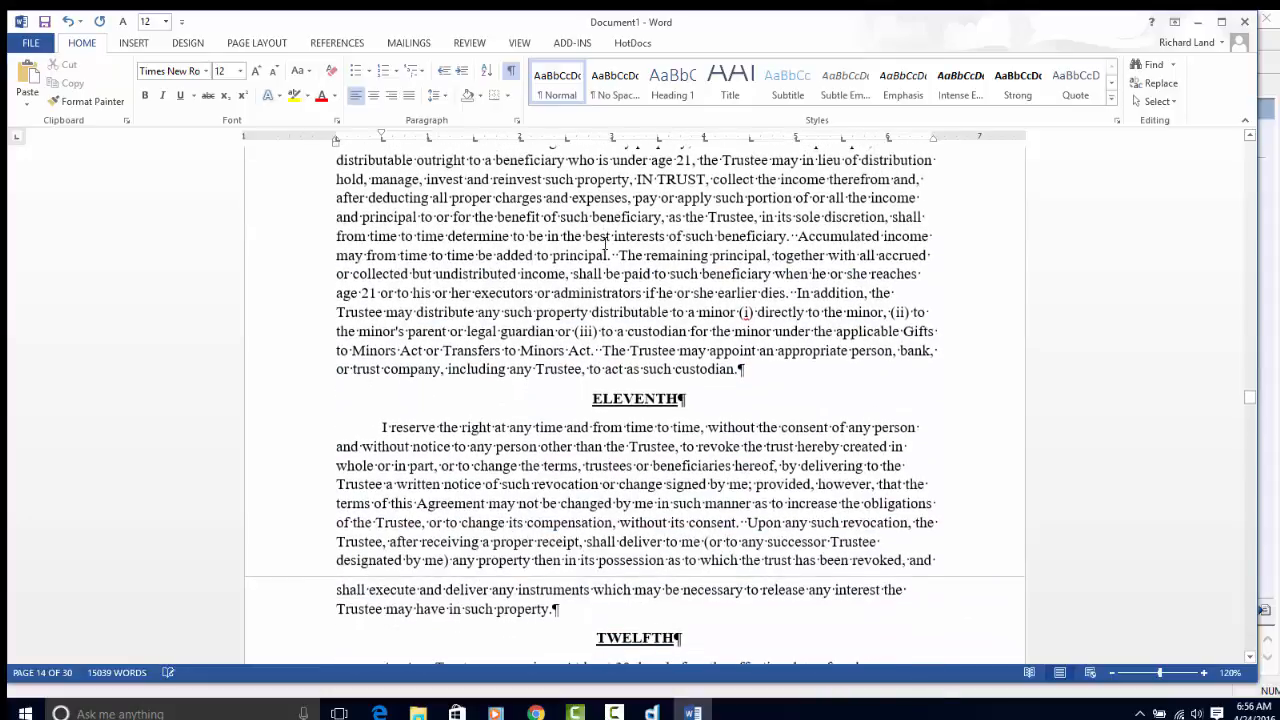
pyautogui.scroll(-20, 604, 243)
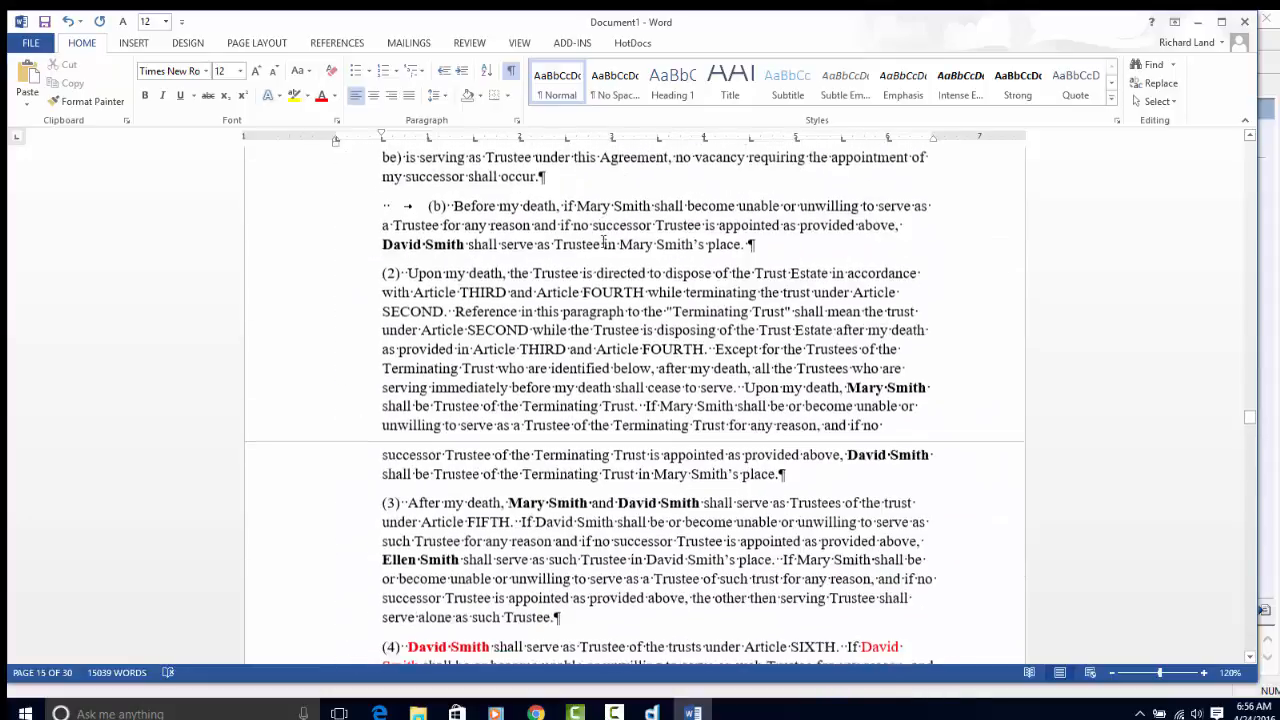
pyautogui.scroll(1, 460, 411)
pyautogui.click(460, 411)
pyautogui.doubleClick(460, 411)
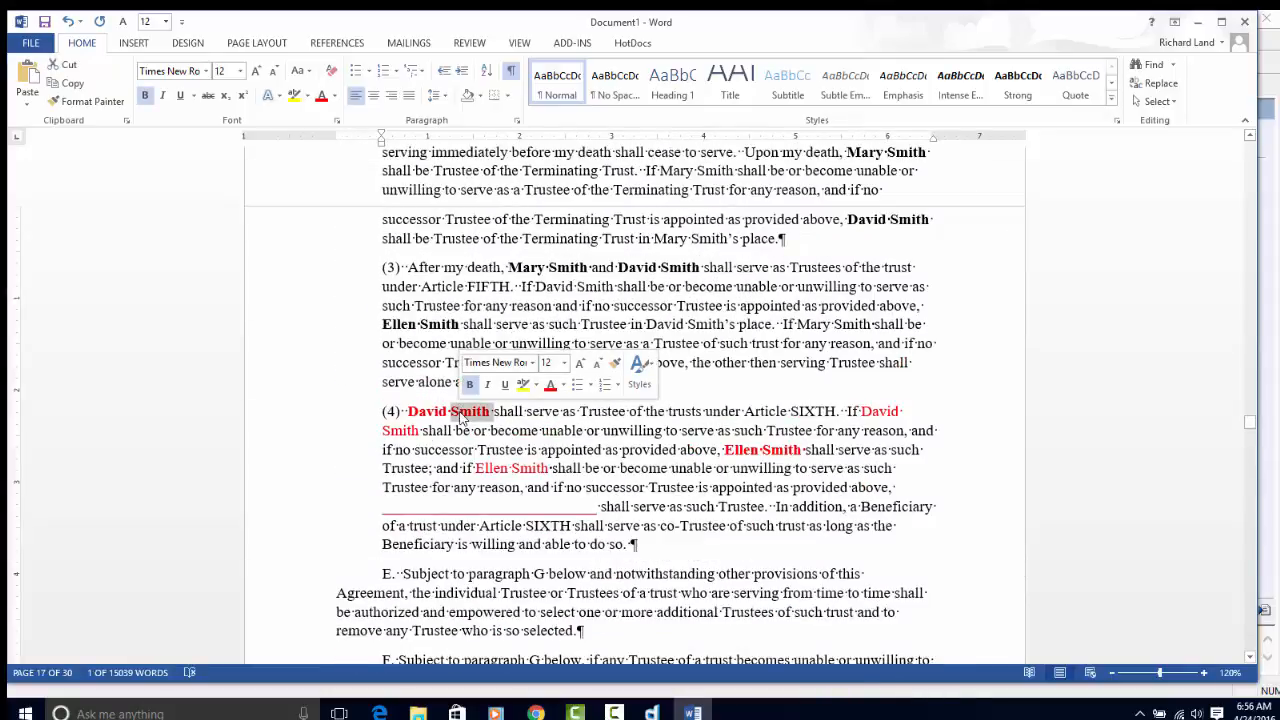
pyautogui.click(430, 383)
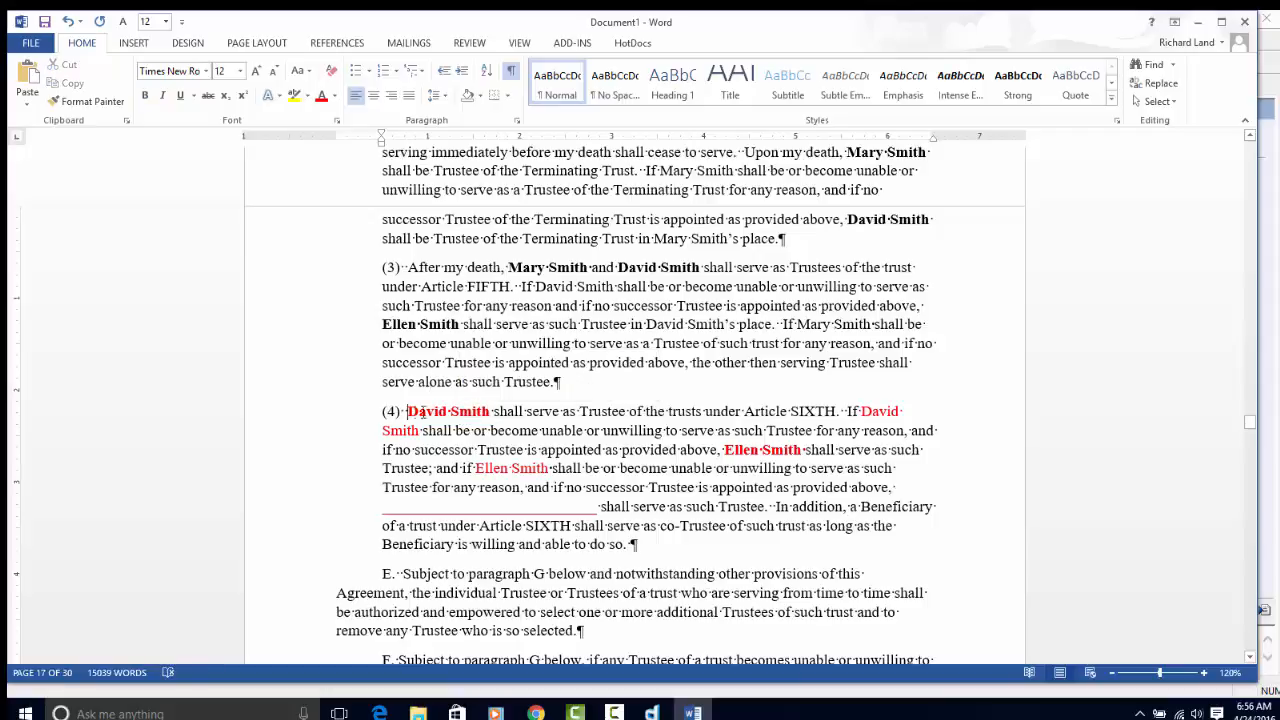
pyautogui.moveTo(407, 411); pyautogui.dragTo(494, 413)
pyautogui.click(333, 96)
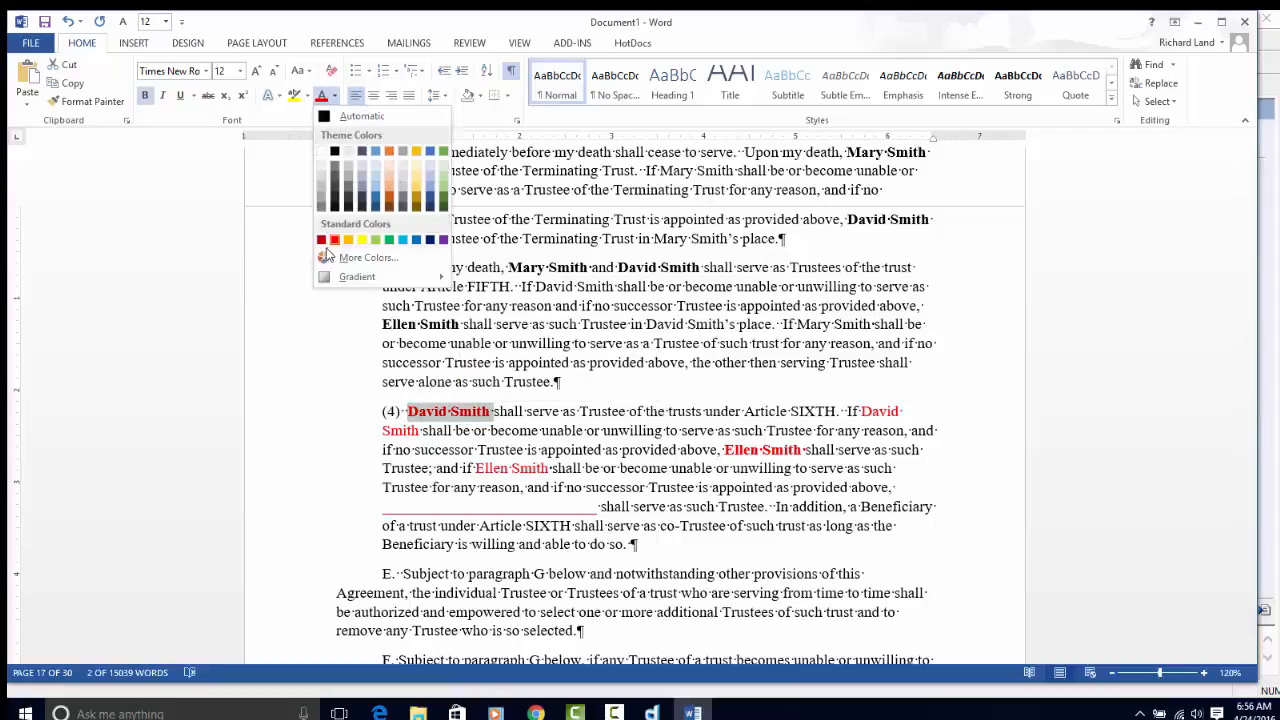
pyautogui.click(333, 117)
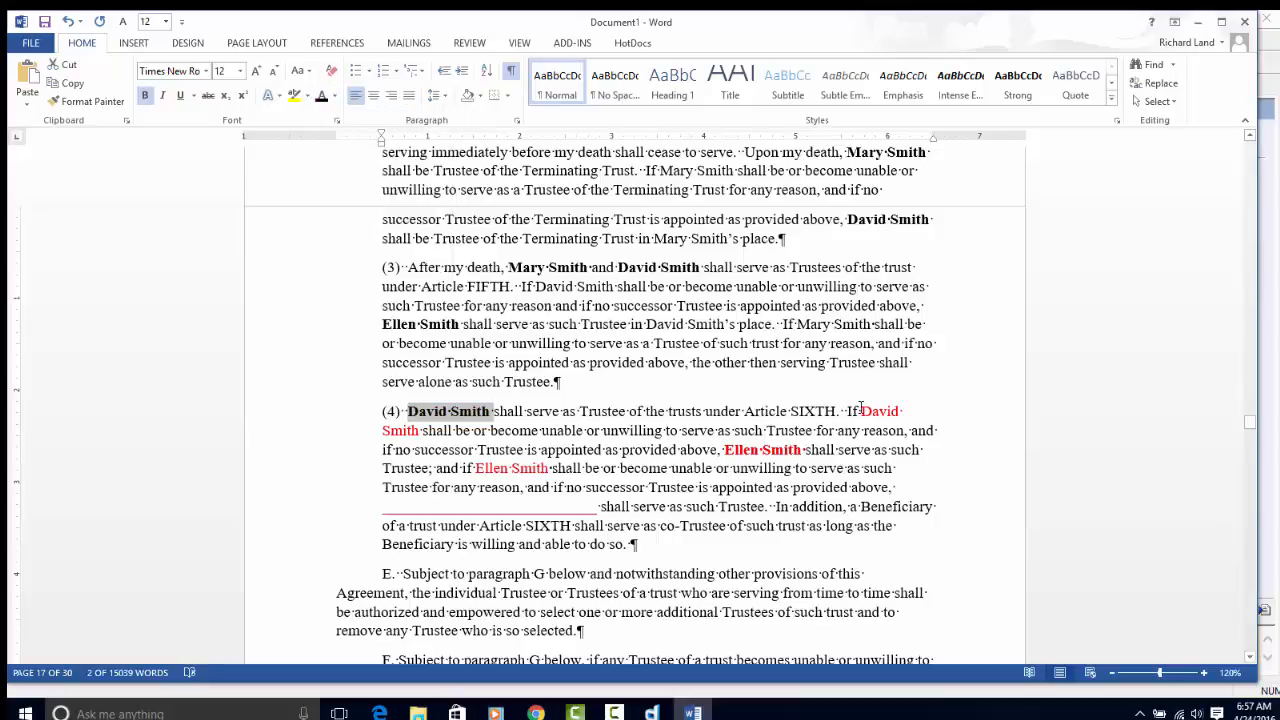
# - Turn the remaining red names in paragraph (4) black as well
pyautogui.moveTo(846, 411); pyautogui.dragTo(686, 508)
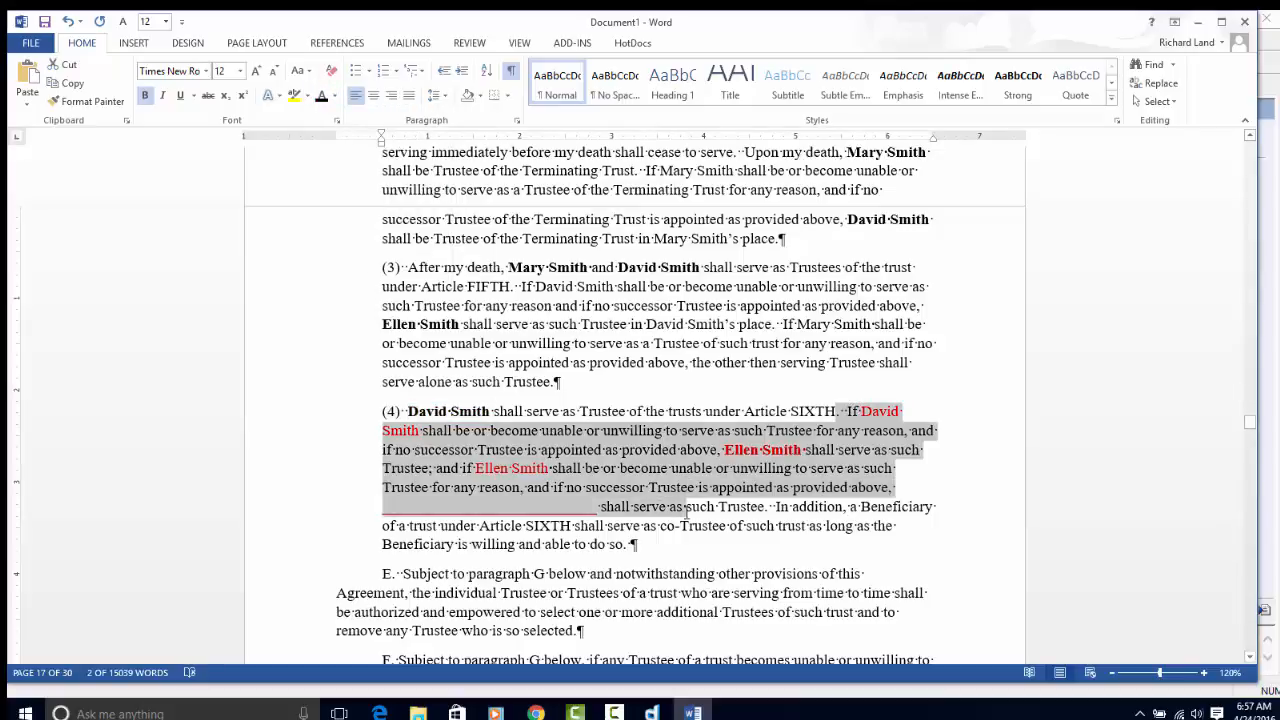
pyautogui.click(321, 95)
pyautogui.click(732, 322)
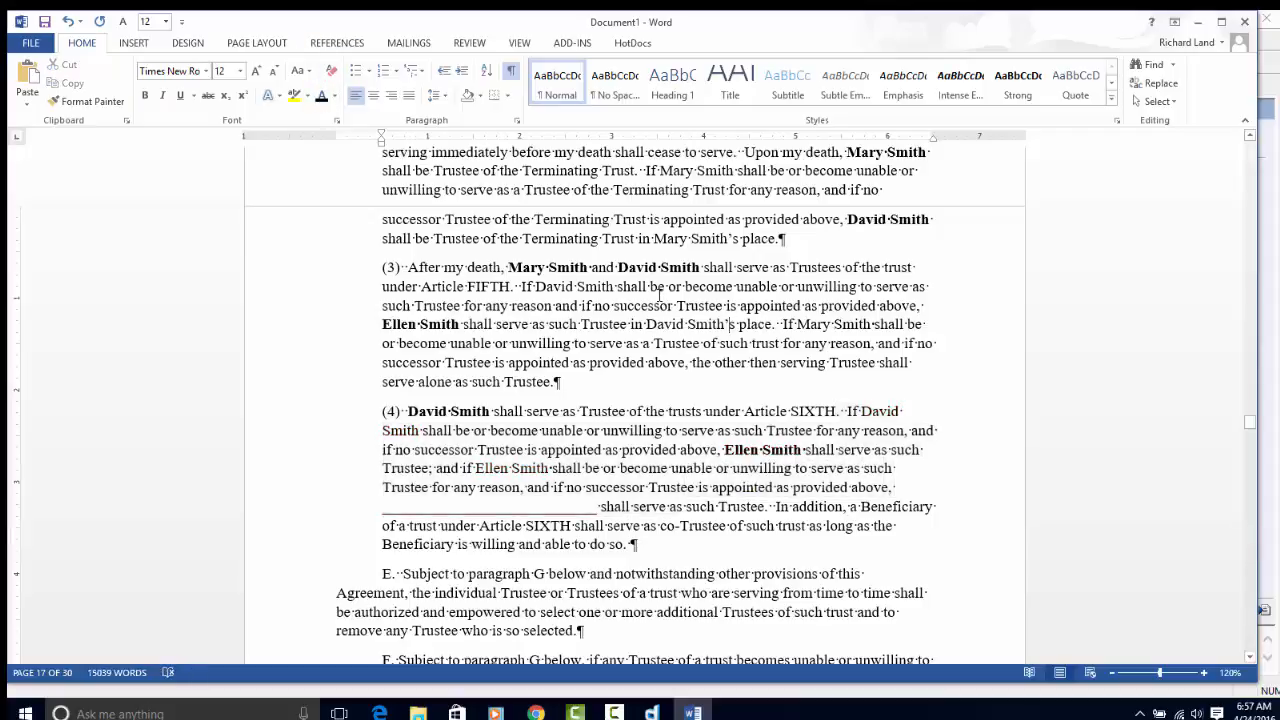
pyautogui.scroll(-15, 660, 295)
pyautogui.scroll(-15, 659, 276)
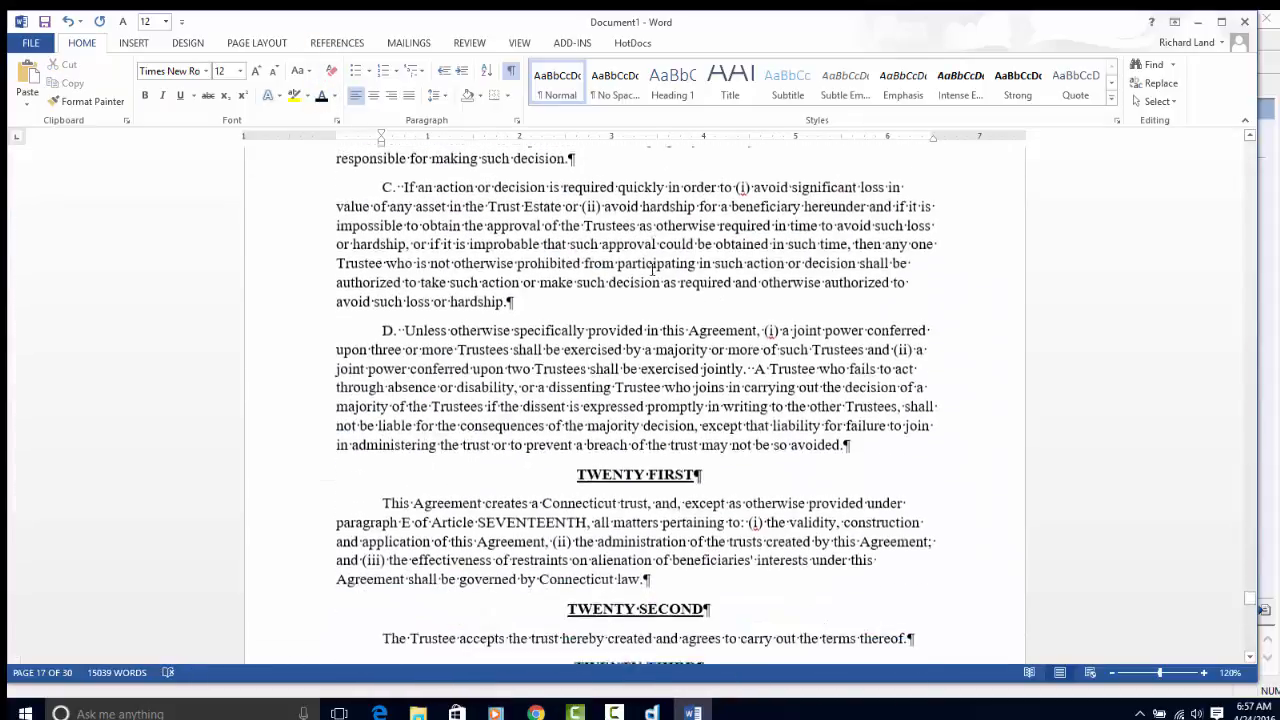
pyautogui.scroll(-12, 648, 266)
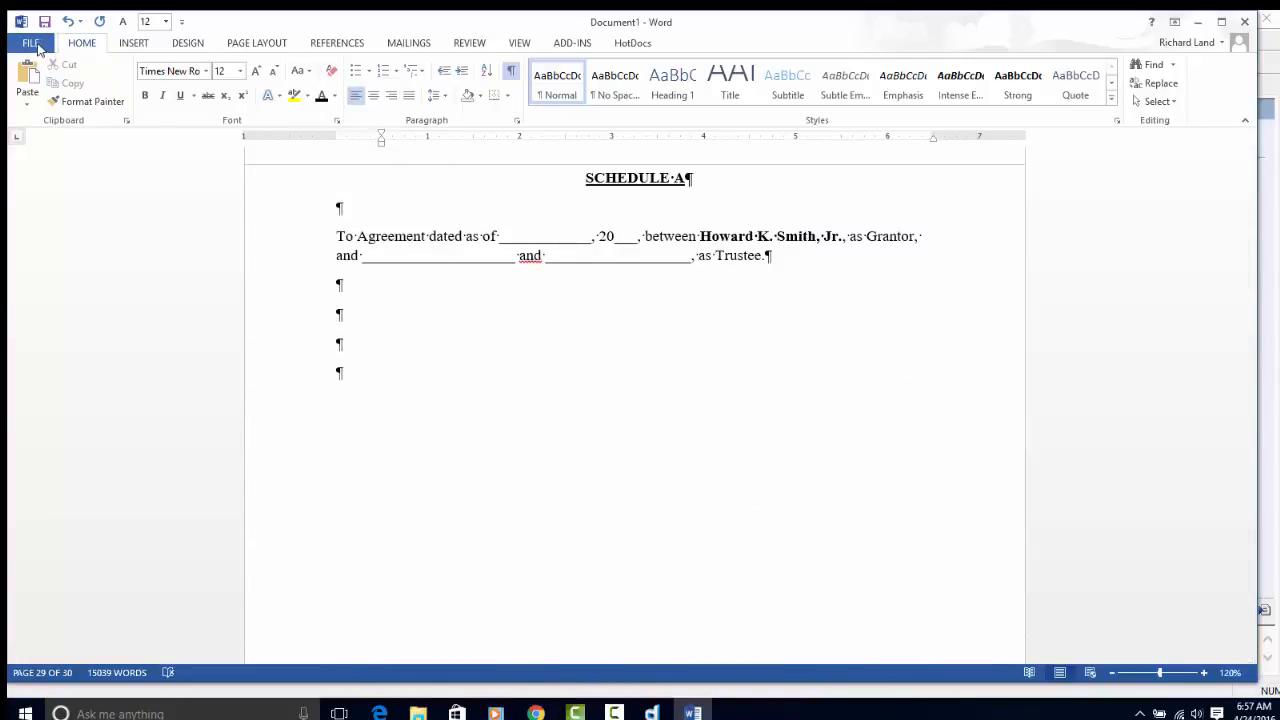
pyautogui.click(31, 43)
pyautogui.click(44, 203)
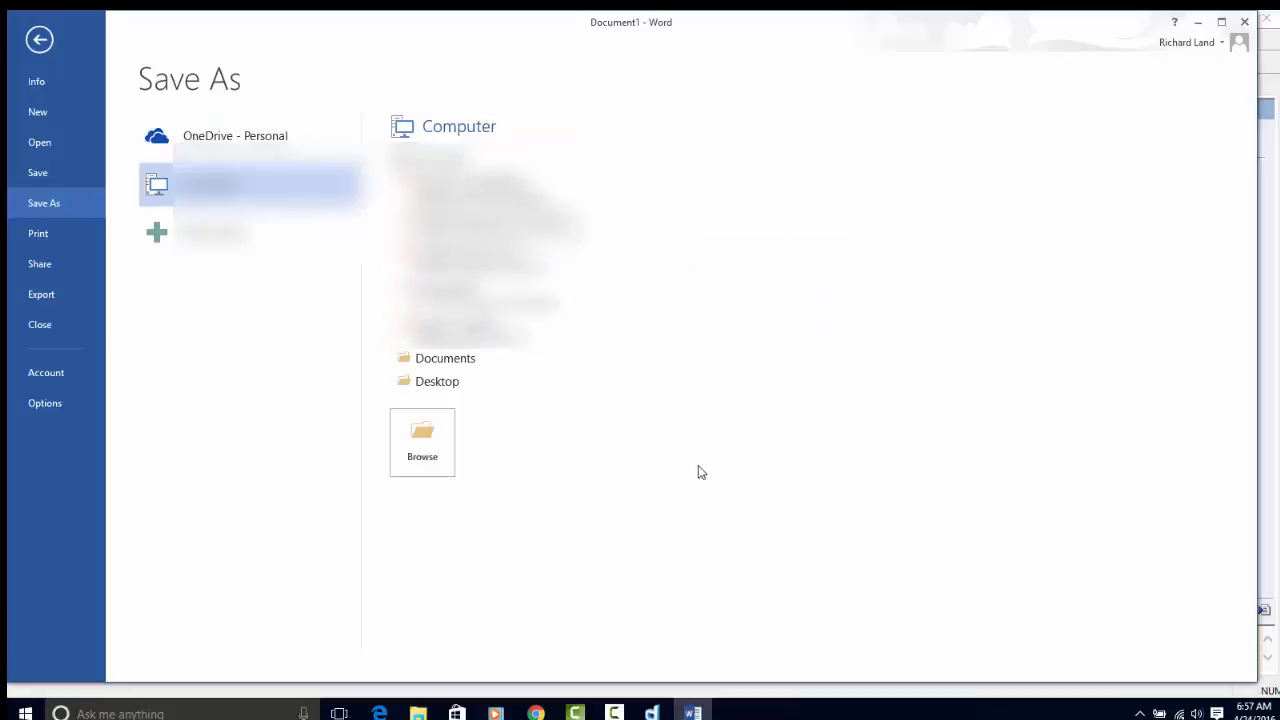
pyautogui.click(537, 390)
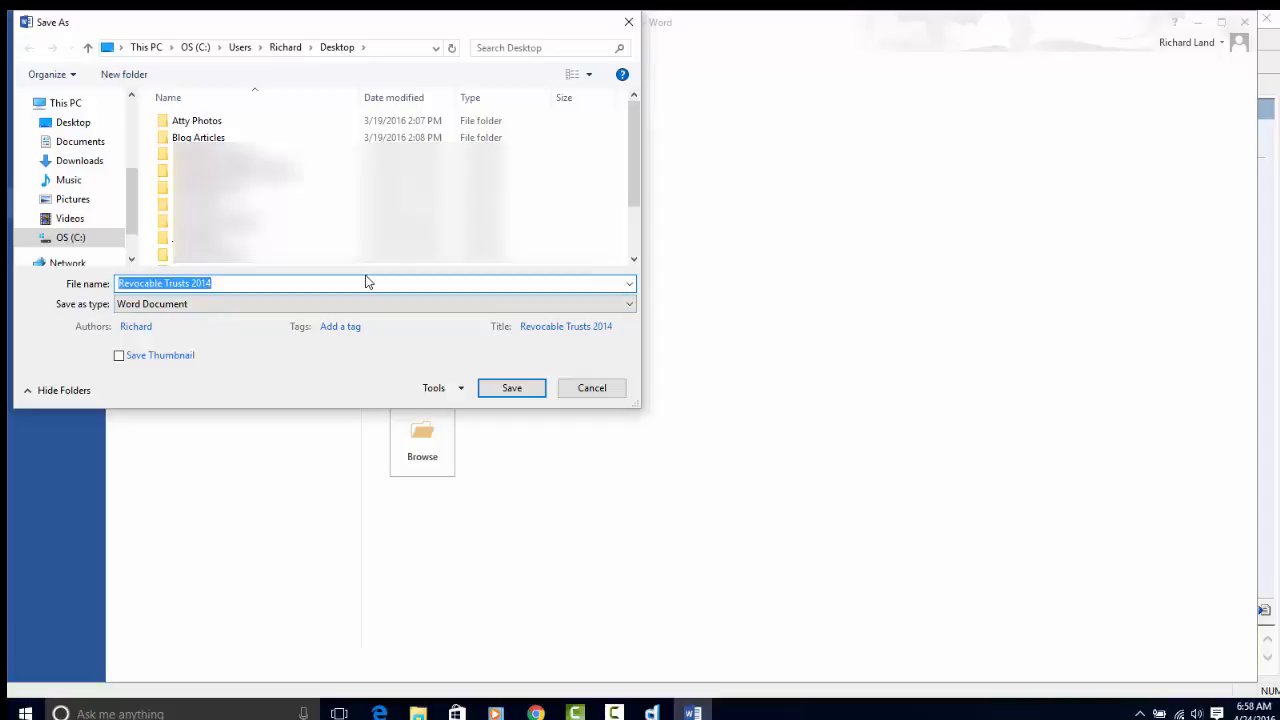
pyautogui.click(366, 283)
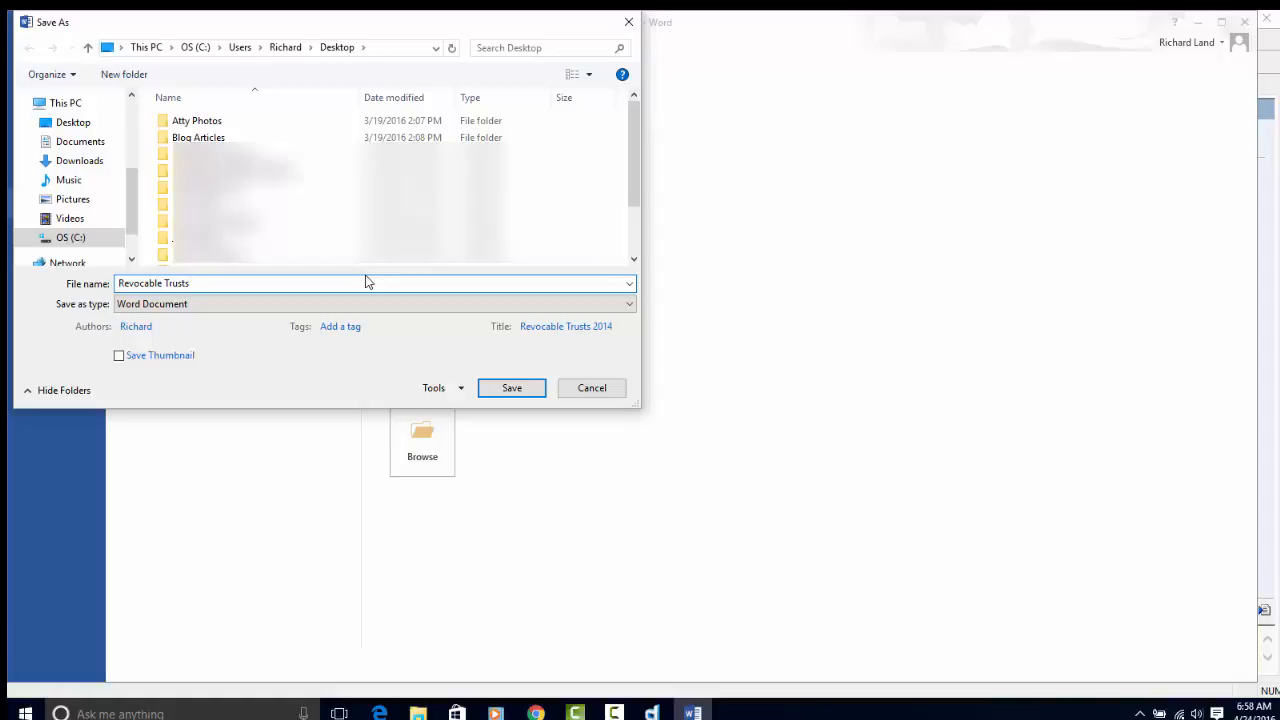
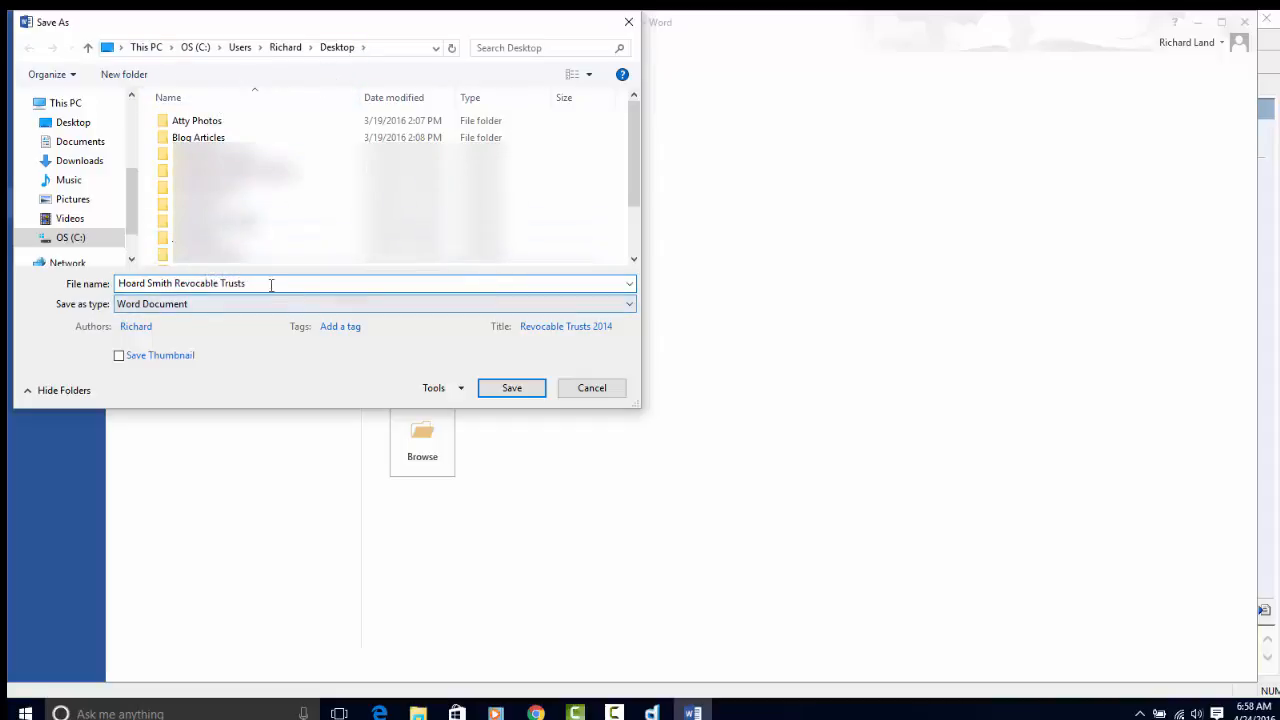
pyautogui.click(131, 283)
pyautogui.write('w')
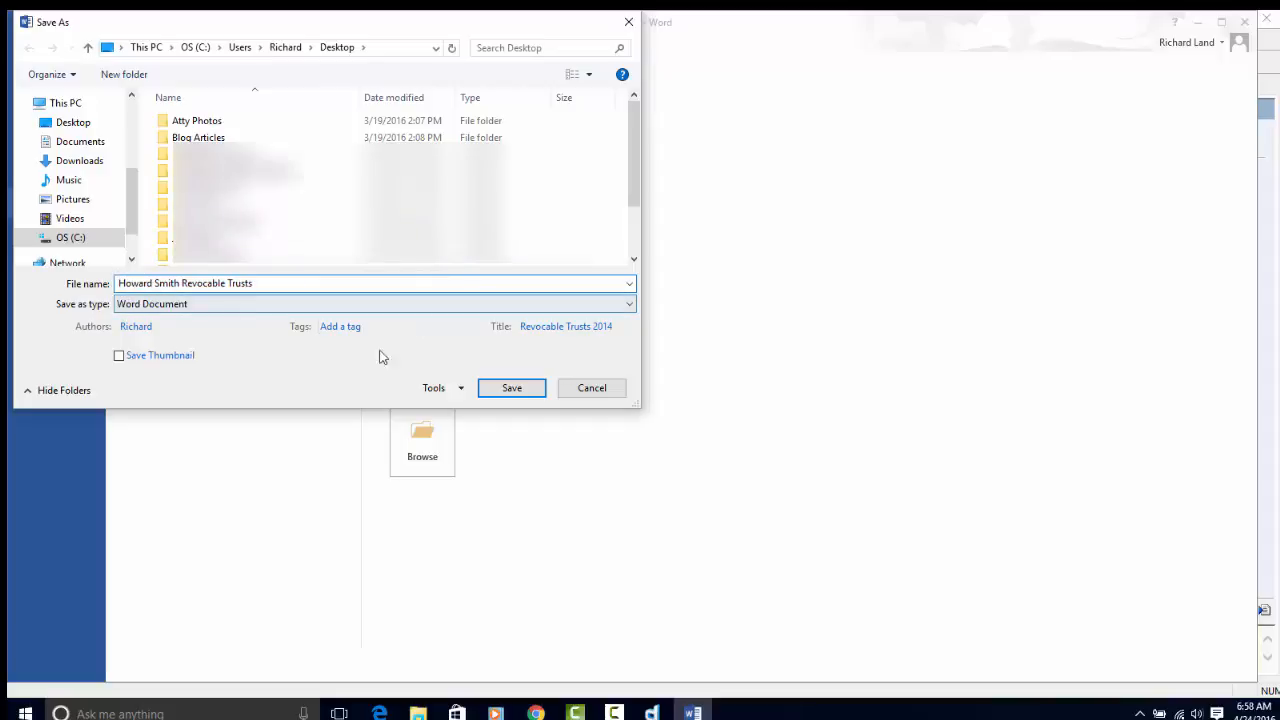
pyautogui.click(531, 390)
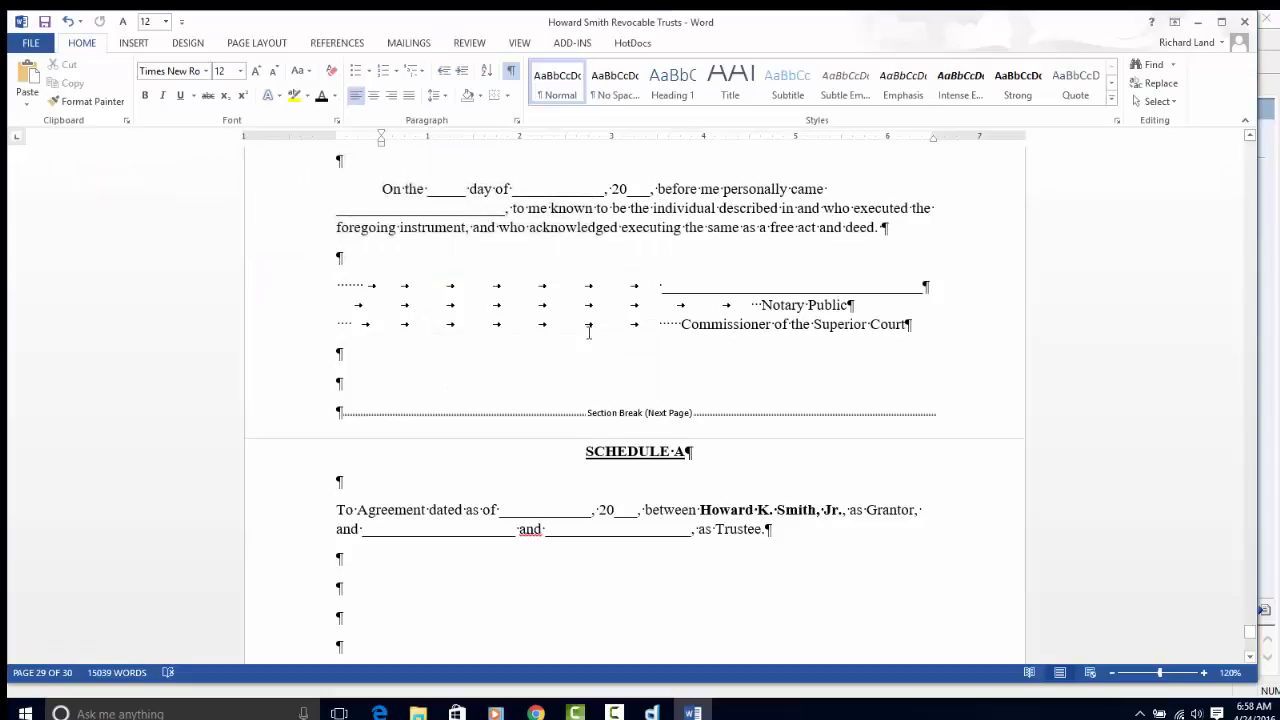
# - Close the trust document and the Revocable Trusts interview, choosing to save answers as a new file
pyautogui.click(1245, 22)
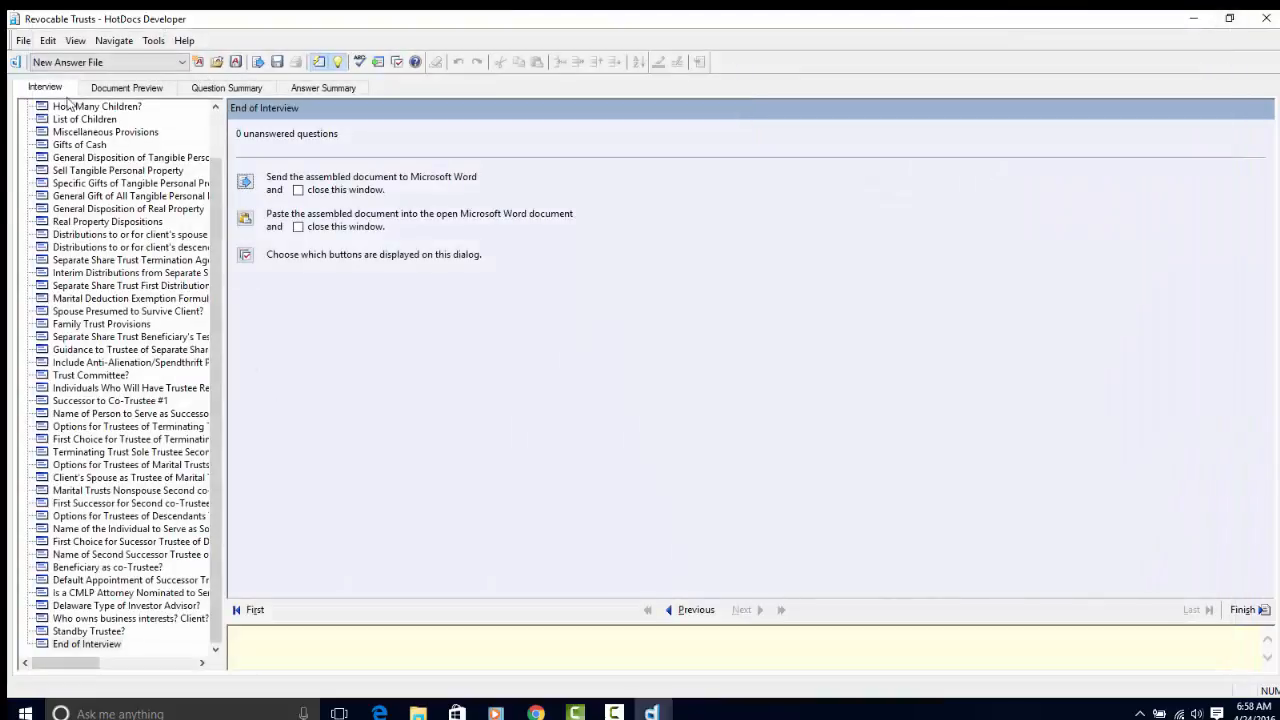
pyautogui.click(1252, 22)
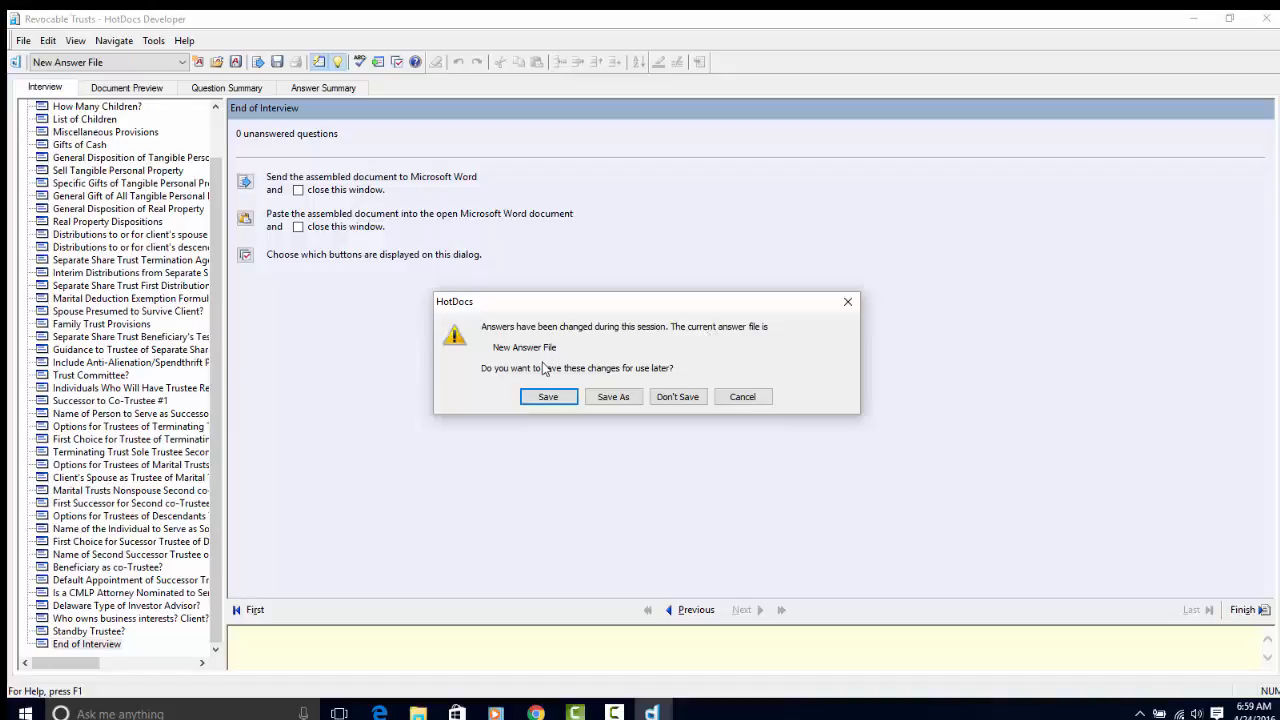
pyautogui.click(621, 400)
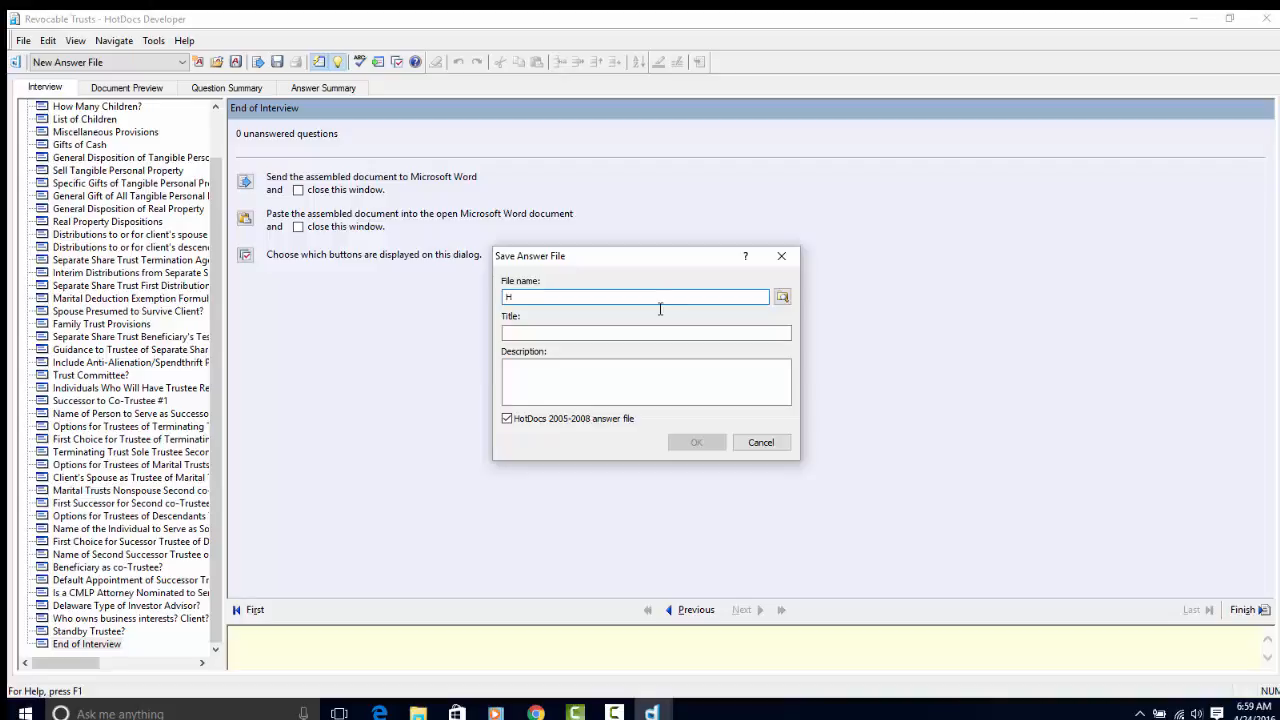
pyautogui.click(782, 296)
pyautogui.click(772, 63)
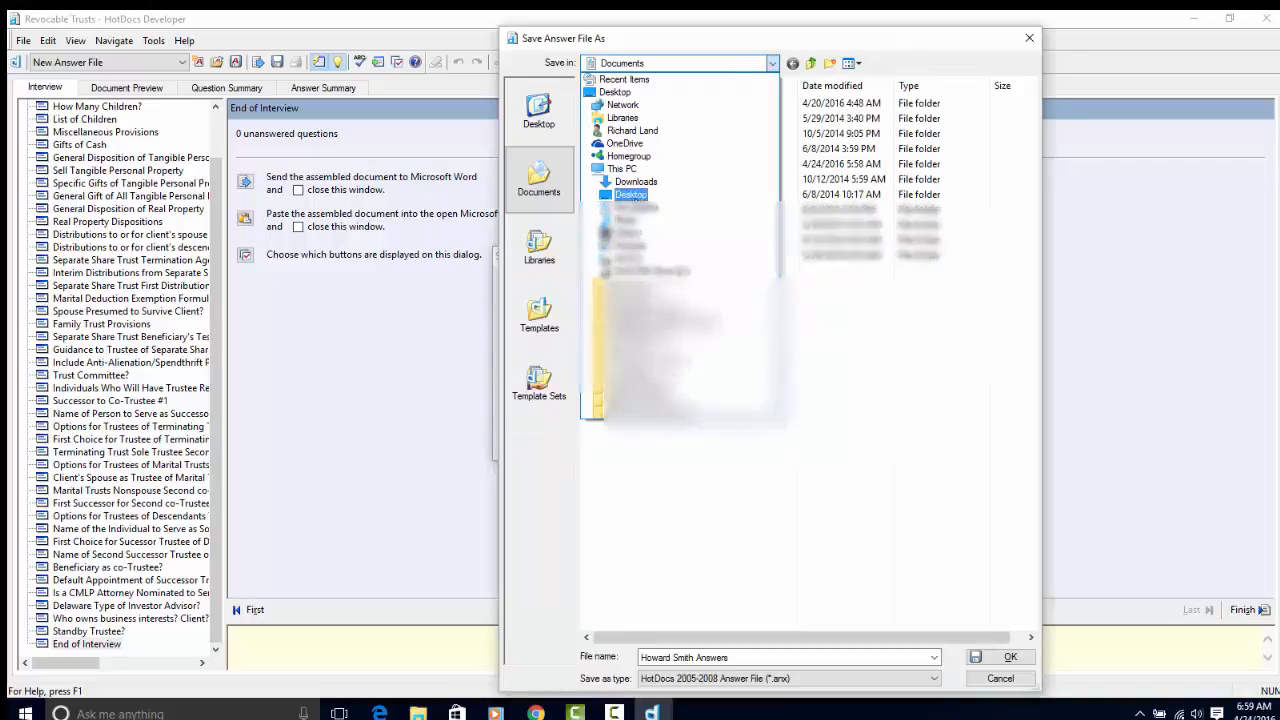
pyautogui.click(629, 195)
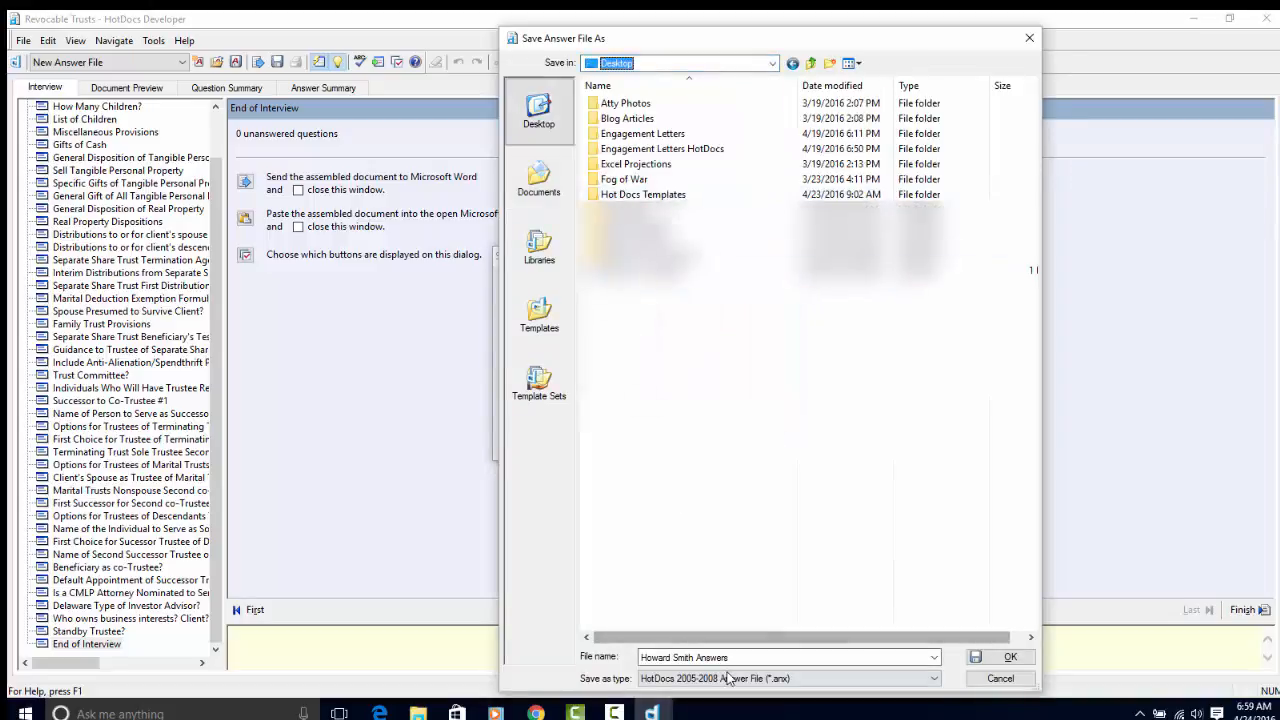
pyautogui.click(1008, 657)
pyautogui.click(597, 387)
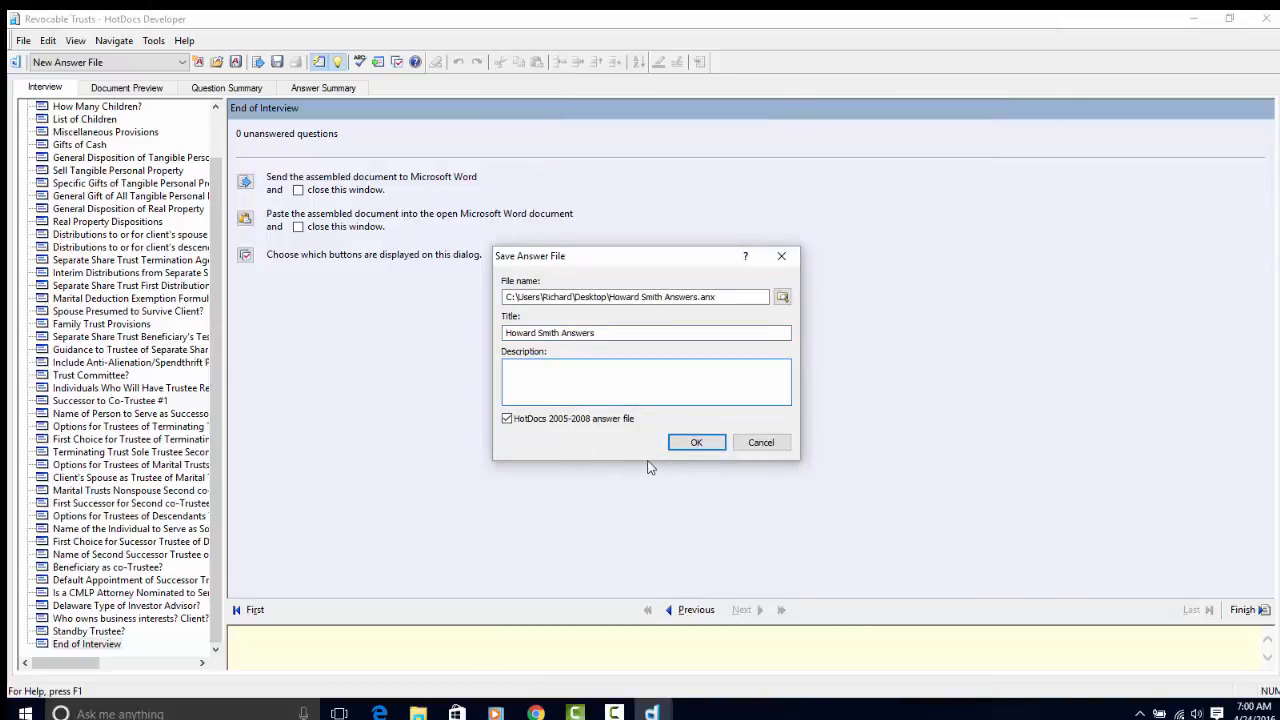
pyautogui.click(674, 442)
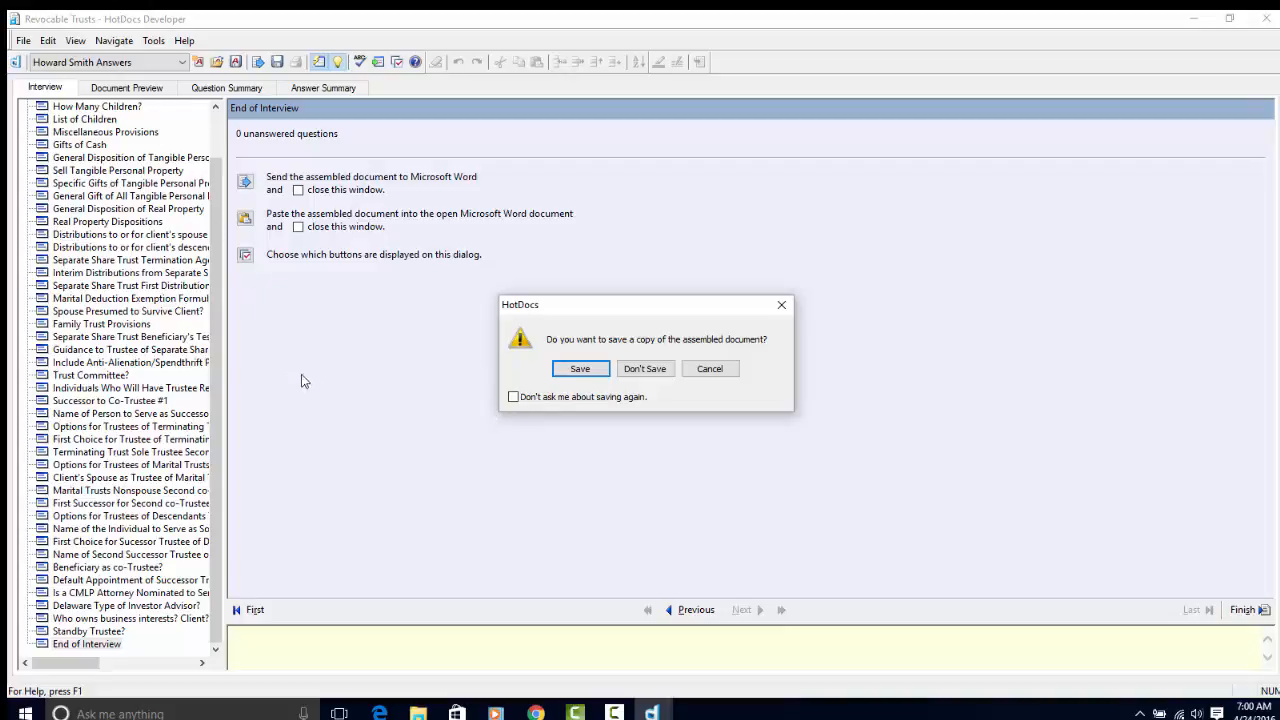
# - Decline saving the assembled trust copy and start assembling the Wills 2014.docx template
pyautogui.click(648, 369)
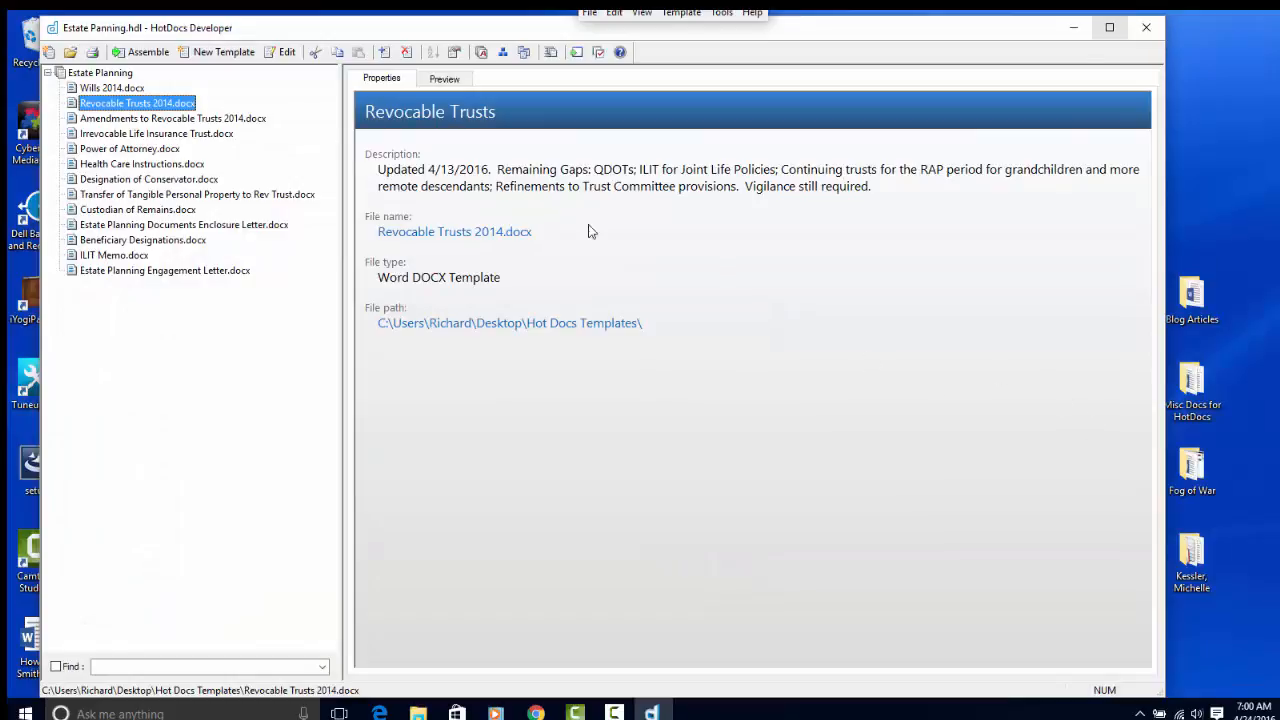
pyautogui.click(97, 91)
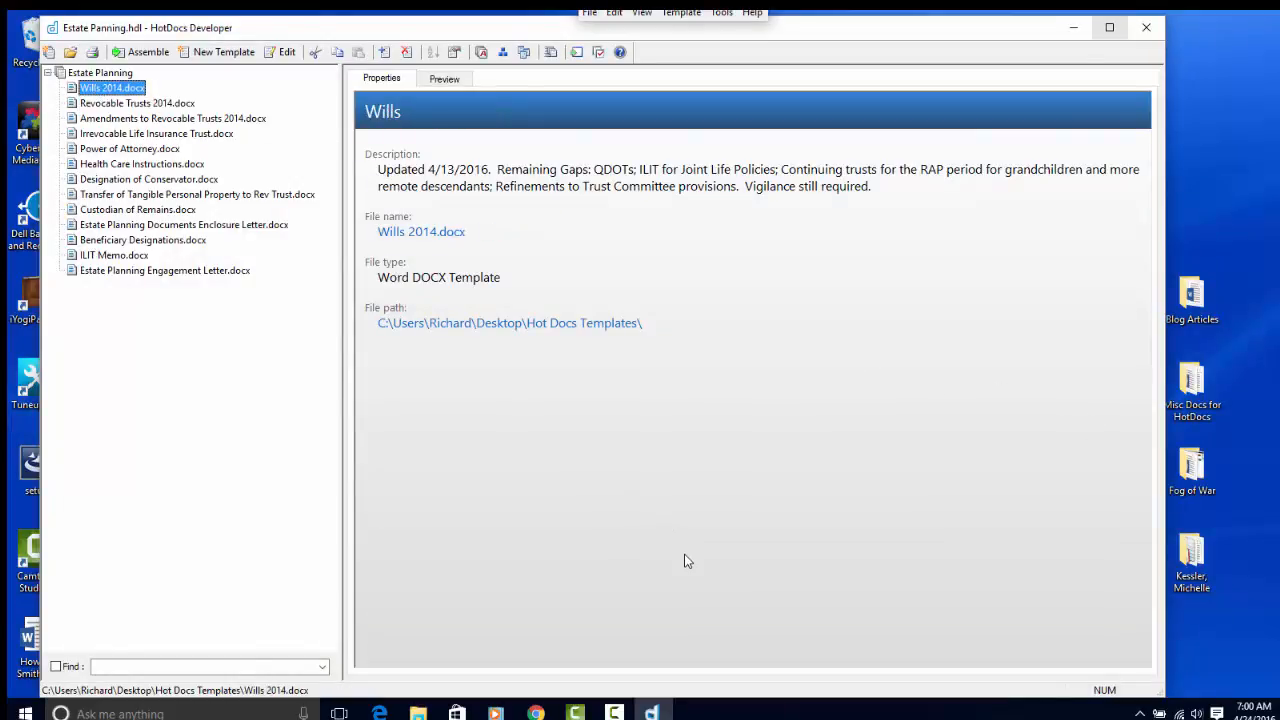
pyautogui.click(142, 52)
pyautogui.click(142, 52)
pyautogui.click(142, 52)
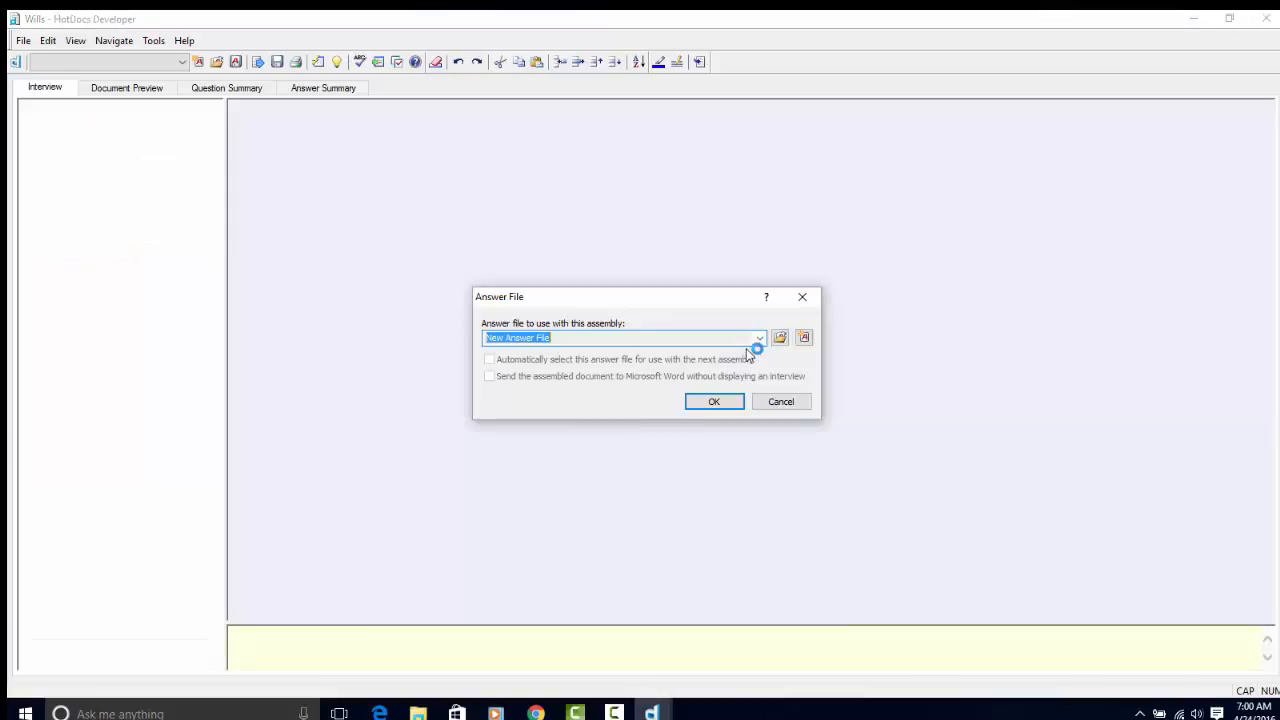
pyautogui.click(759, 338)
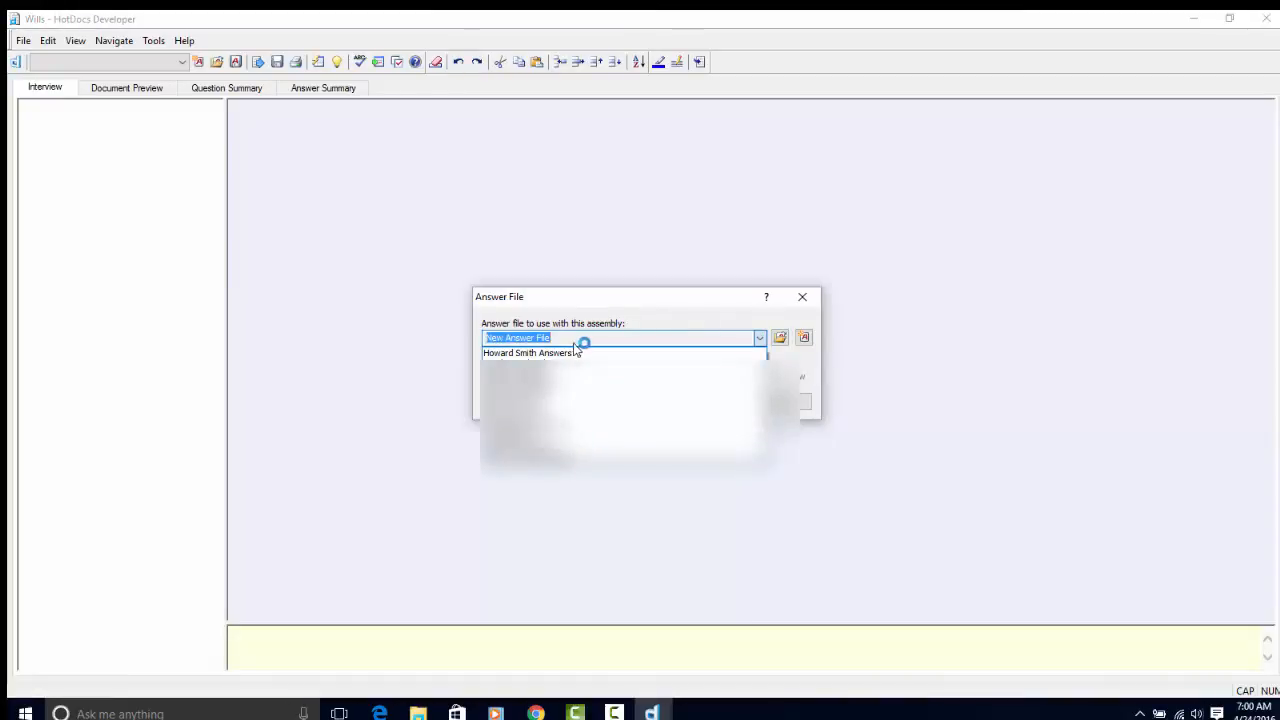
pyautogui.click(545, 353)
pyautogui.press('Return')
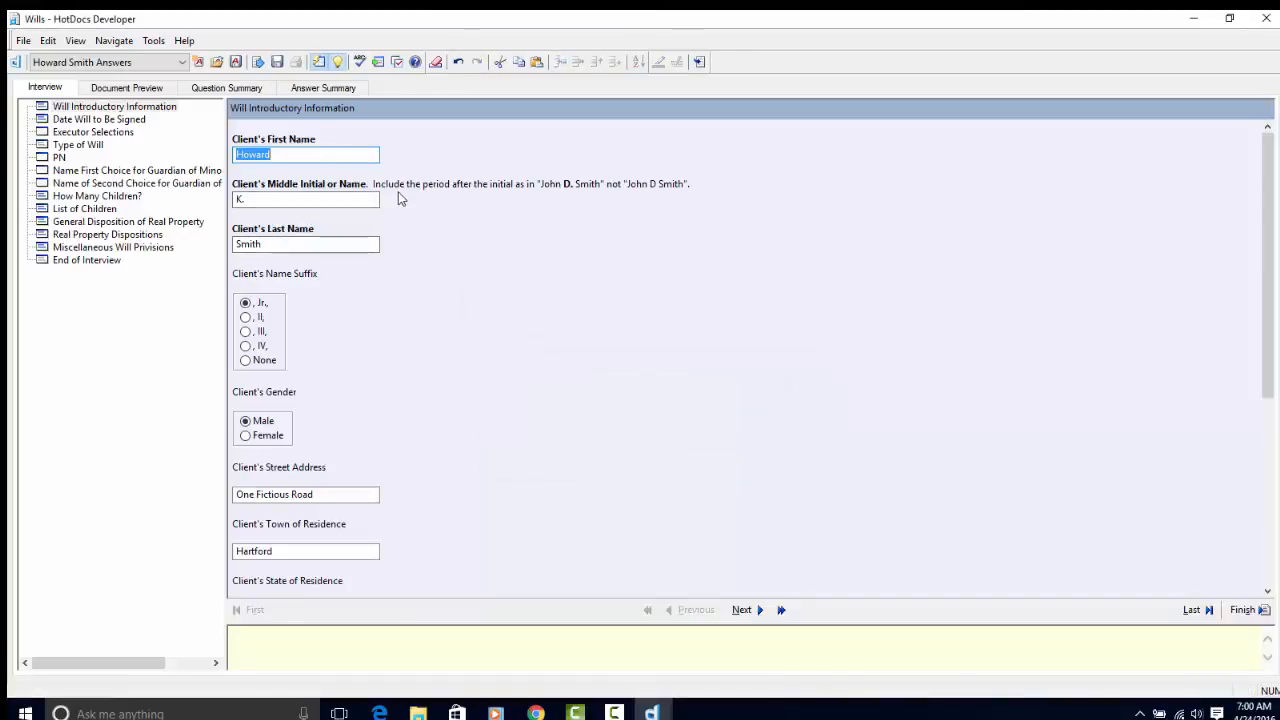
pyautogui.scroll(-5, 491, 250)
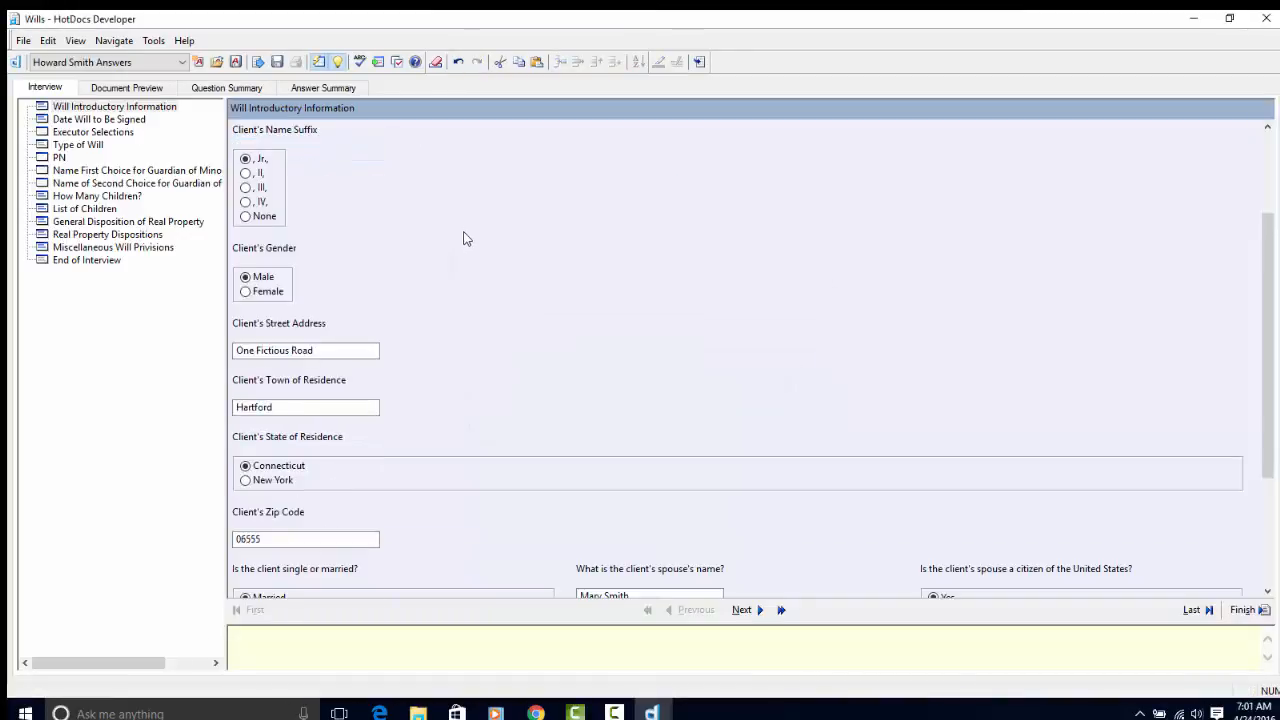
pyautogui.scroll(-2, 462, 238)
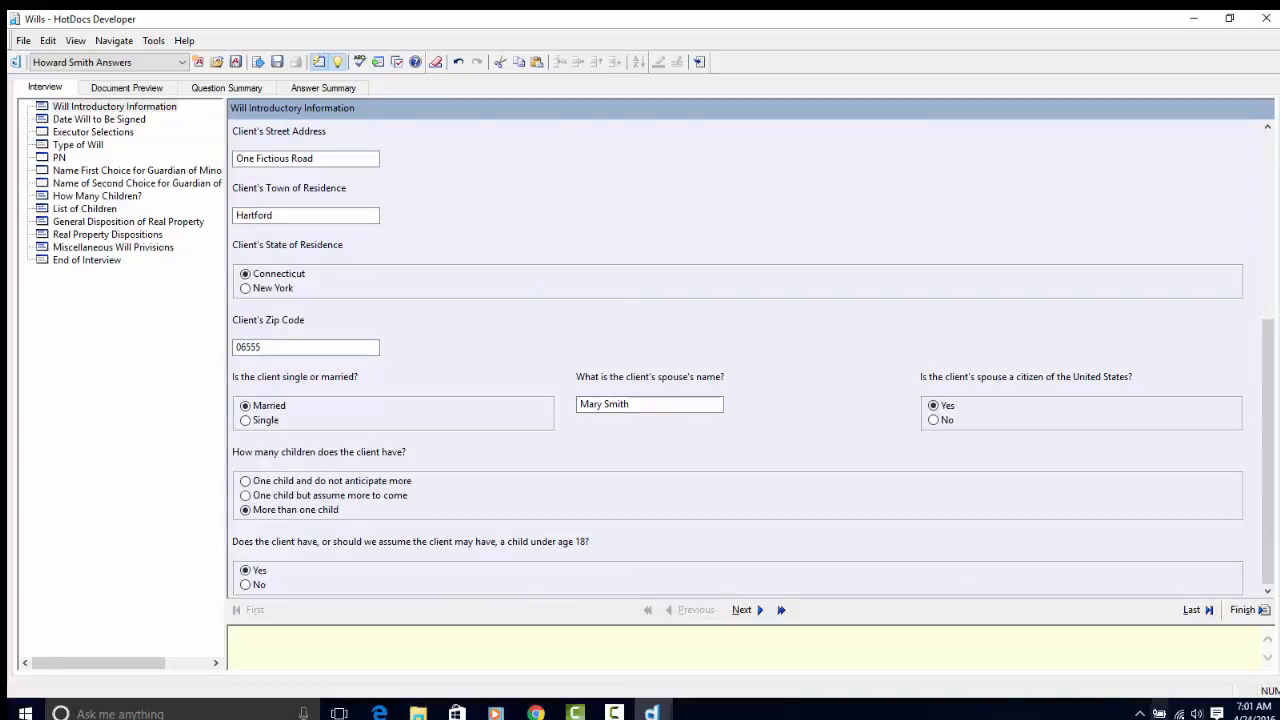
pyautogui.click(1204, 610)
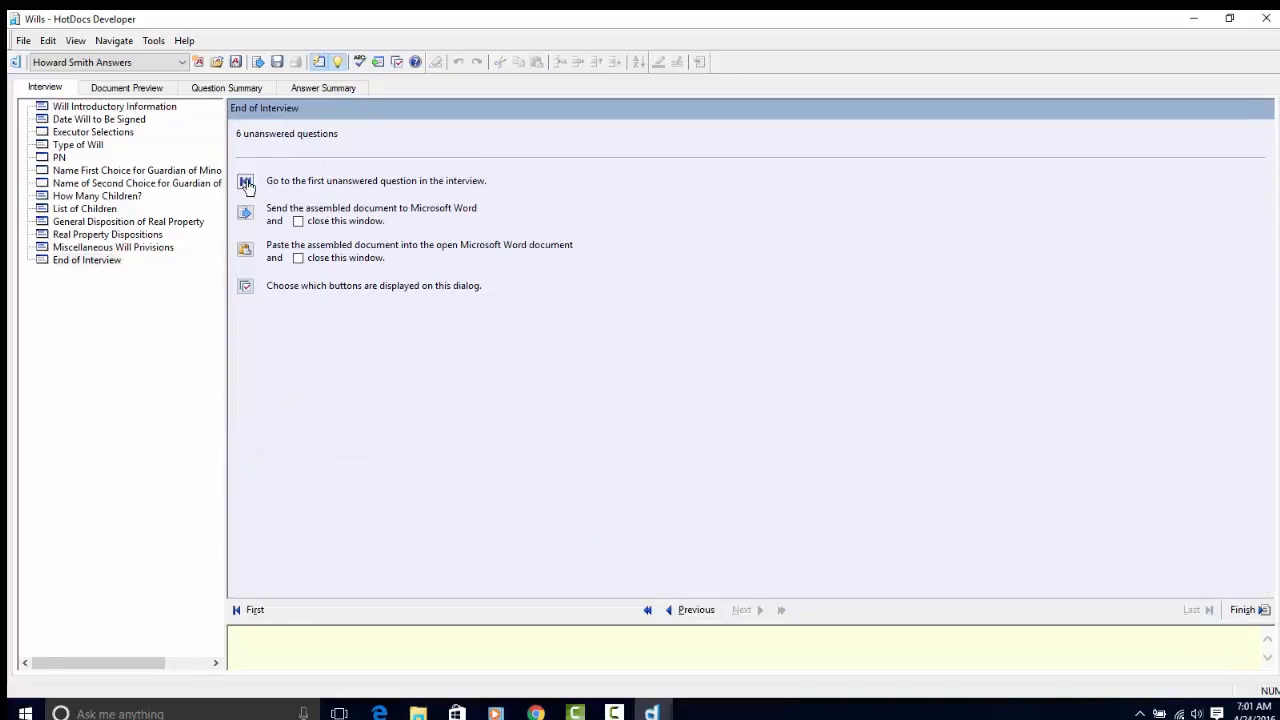
# - Choose one non-bank executor and nominate the client's spouse as executor
pyautogui.click(245, 183)
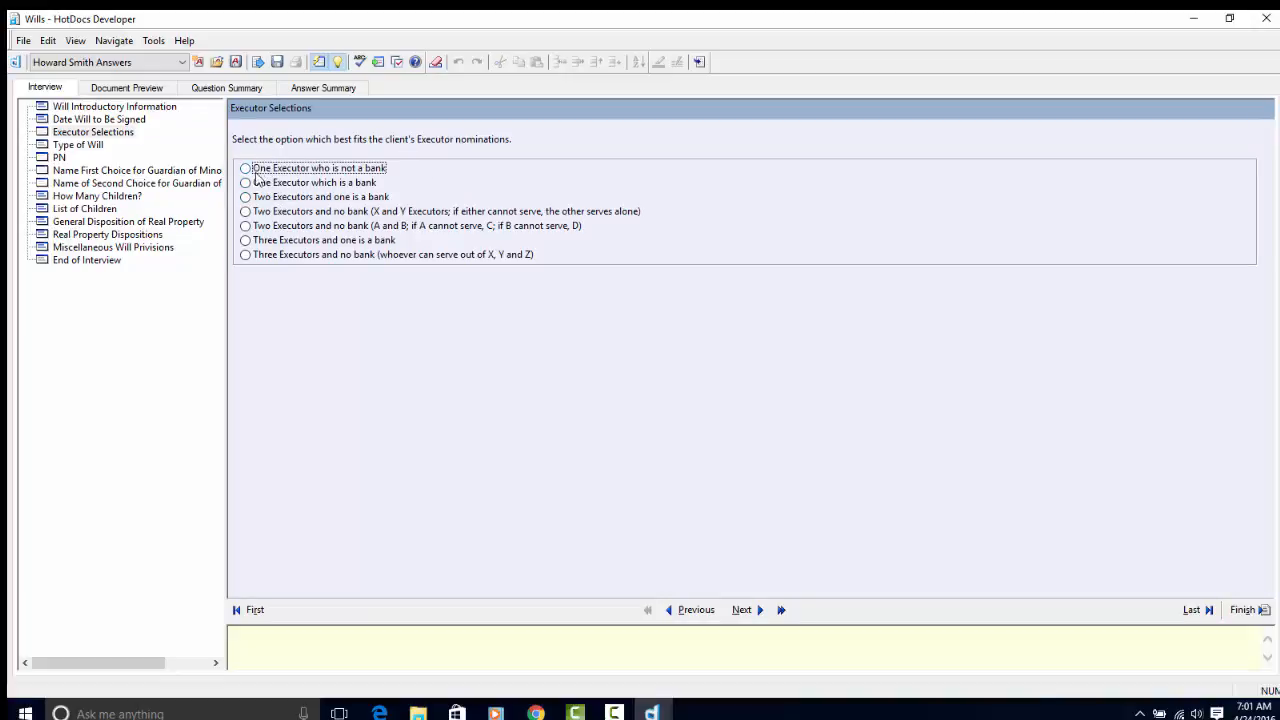
pyautogui.click(246, 168)
pyautogui.click(743, 610)
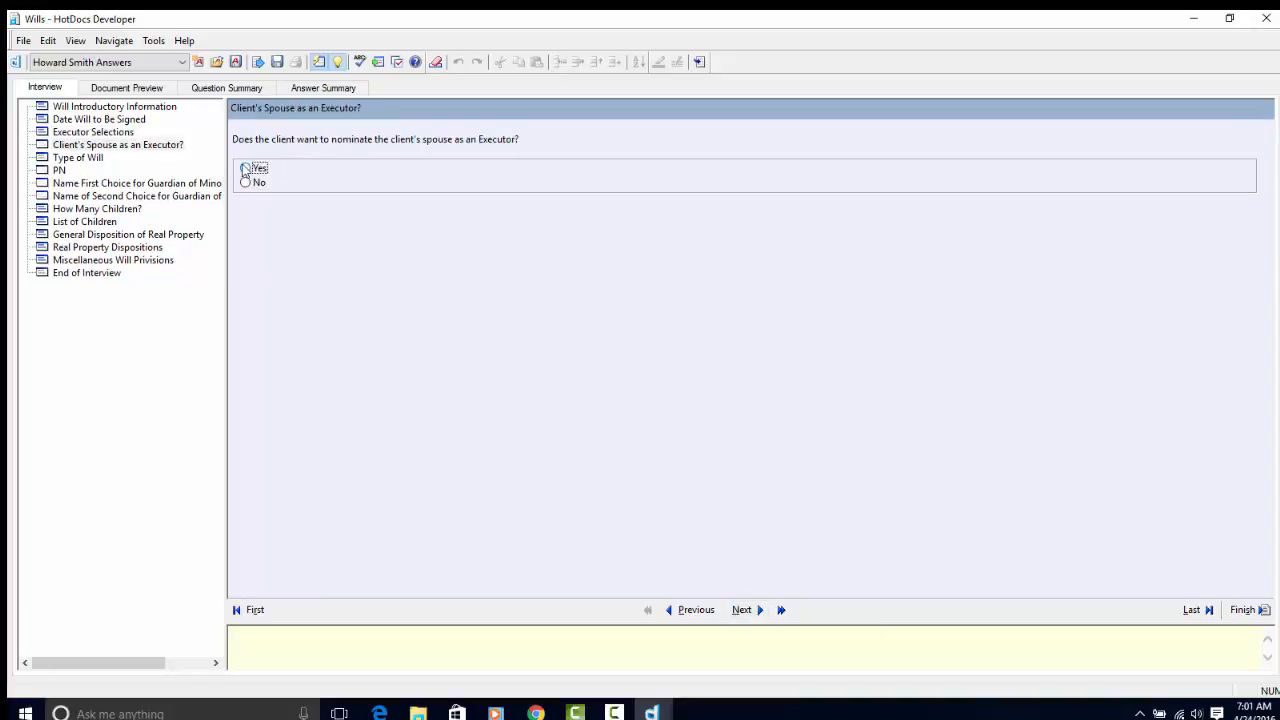
pyautogui.click(245, 169)
pyautogui.click(757, 609)
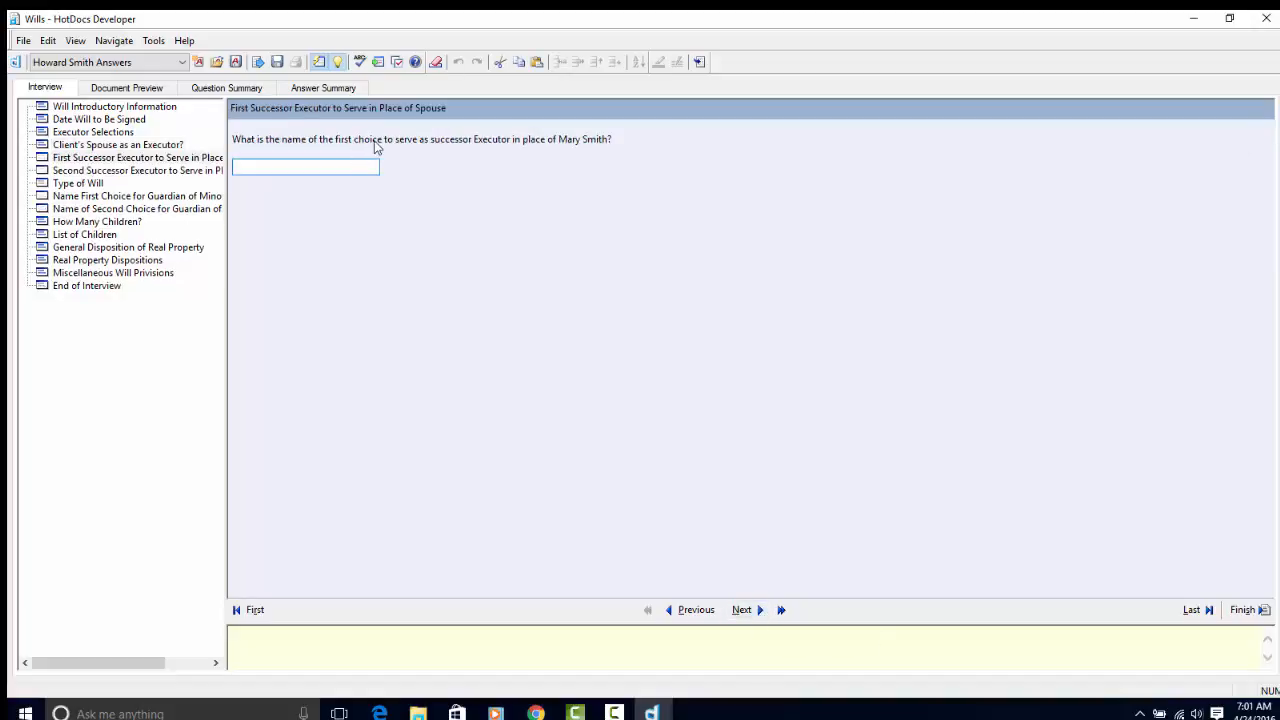
# - Enter the two successor executors' names and answer No to trust provisions in the Will
pyautogui.click(752, 609)
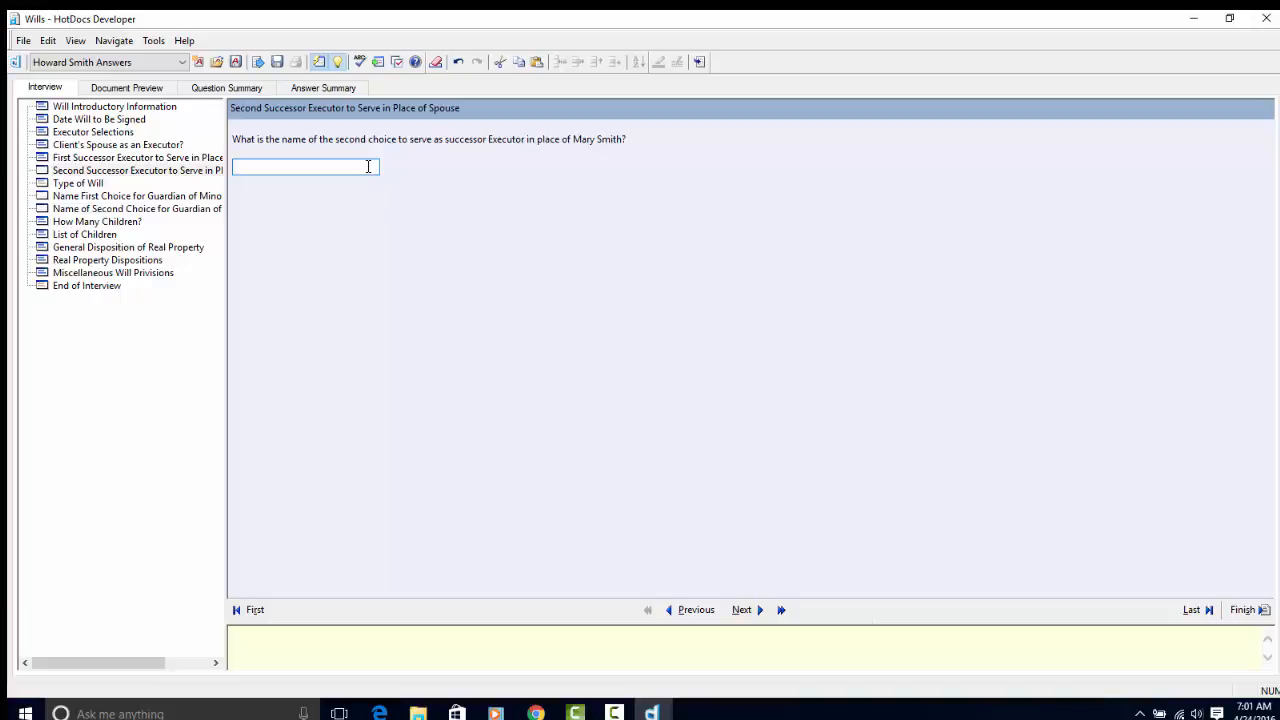
pyautogui.click(749, 609)
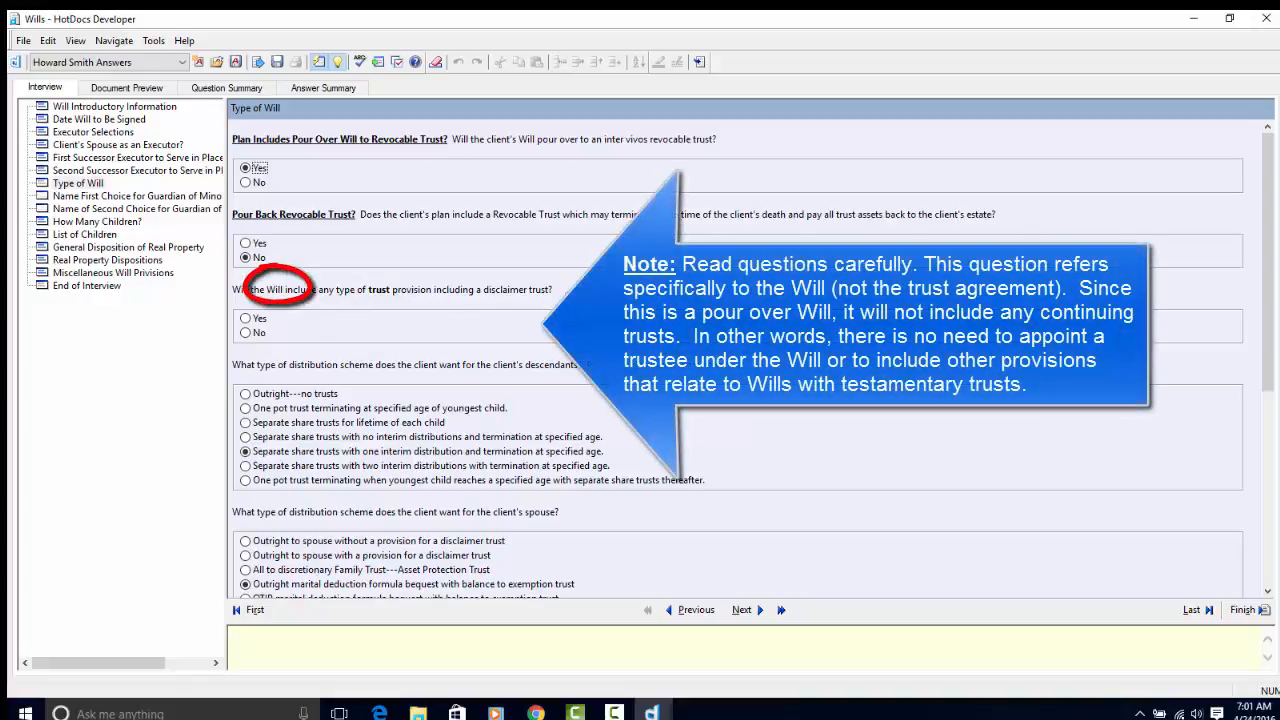
pyautogui.click(246, 332)
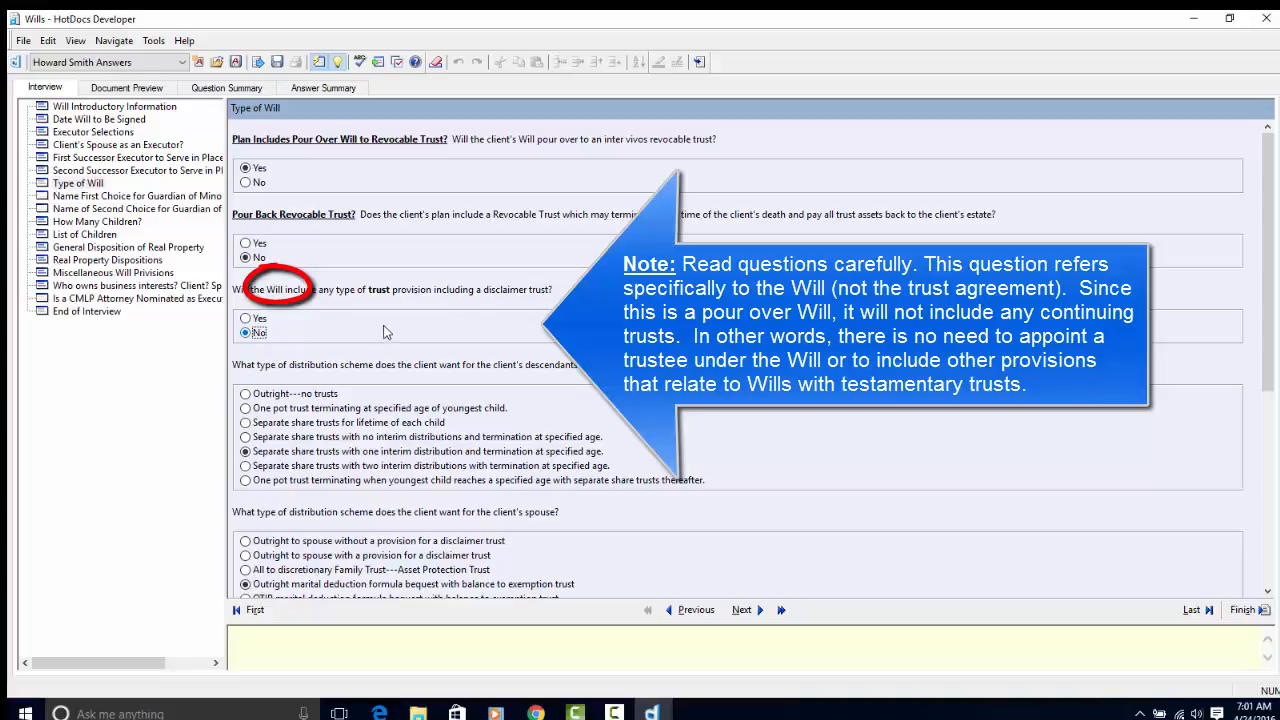
pyautogui.click(1191, 609)
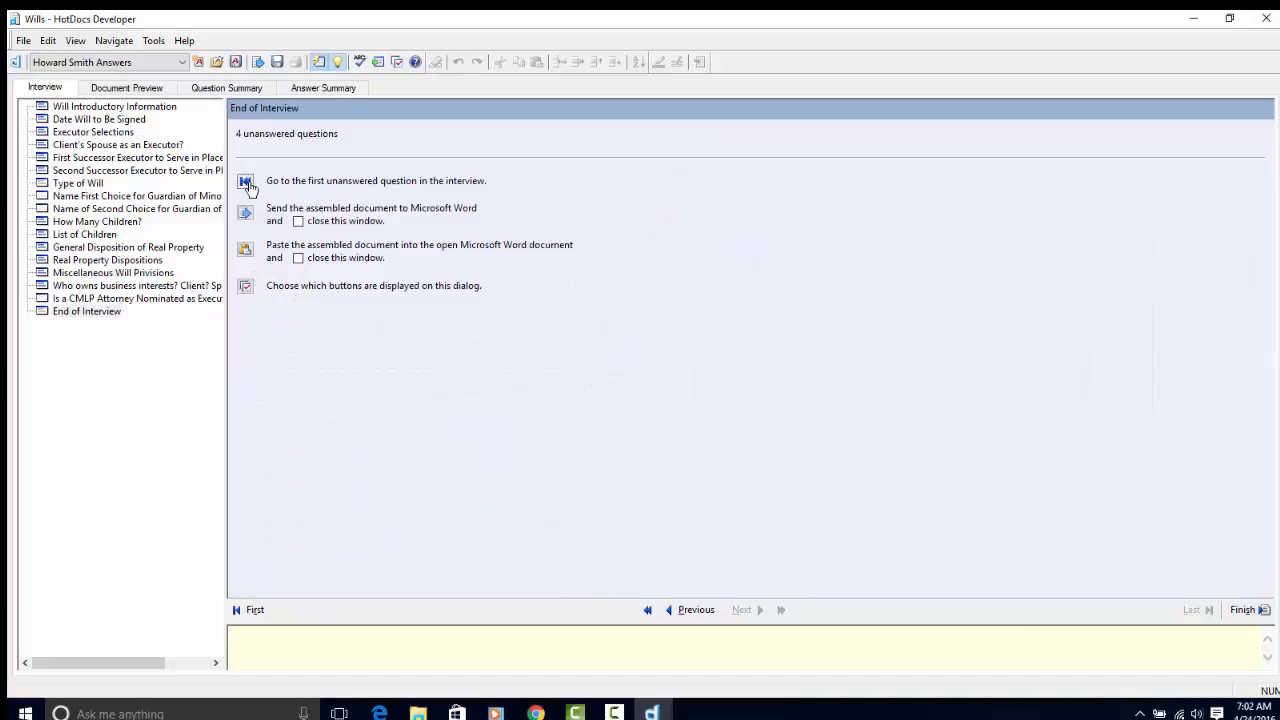
# - Answer Yes to the QTIP trust question and return to the end of the interview
pyautogui.click(246, 182)
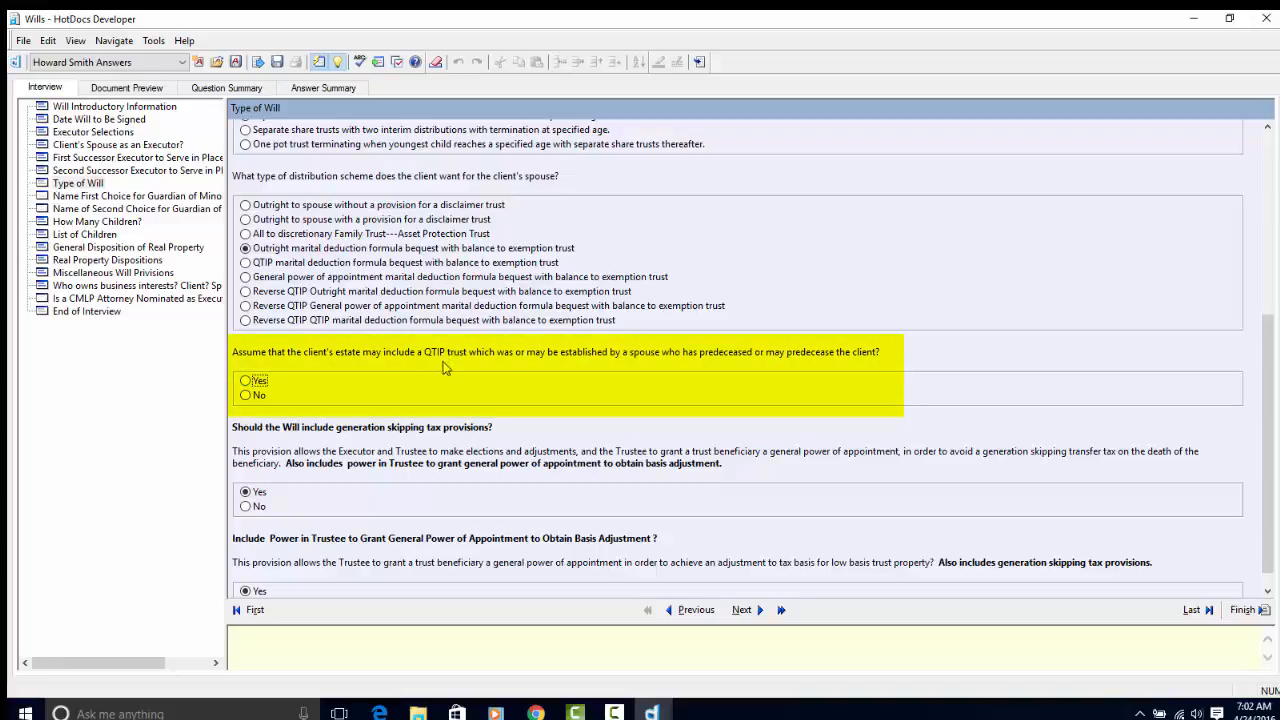
pyautogui.click(248, 380)
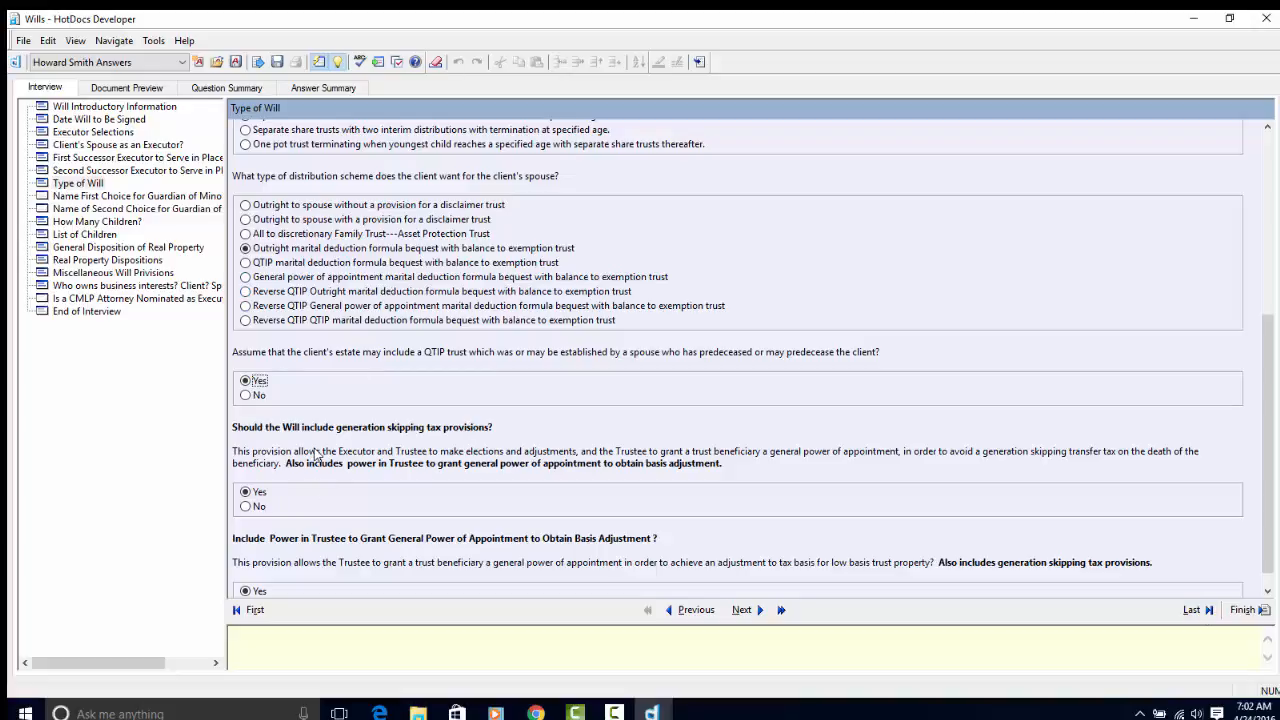
pyautogui.click(1206, 610)
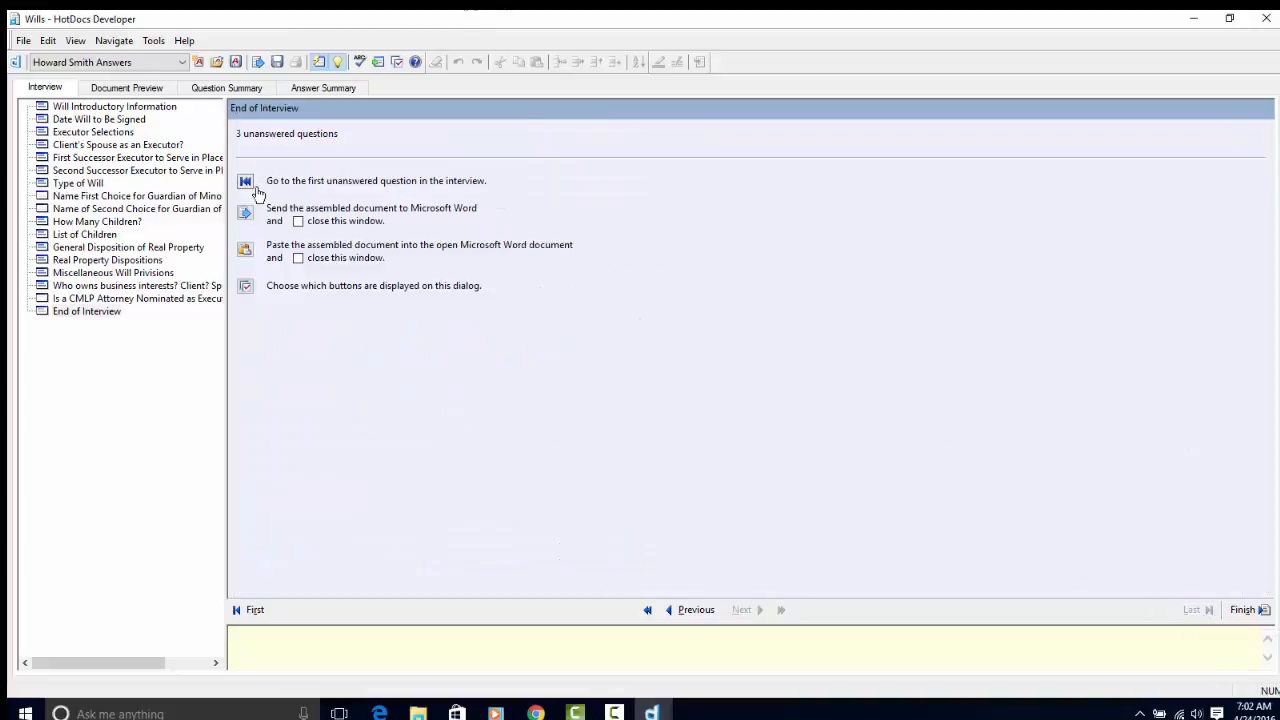
# - Fill in the names for the two unanswered guardian questions
pyautogui.click(246, 181)
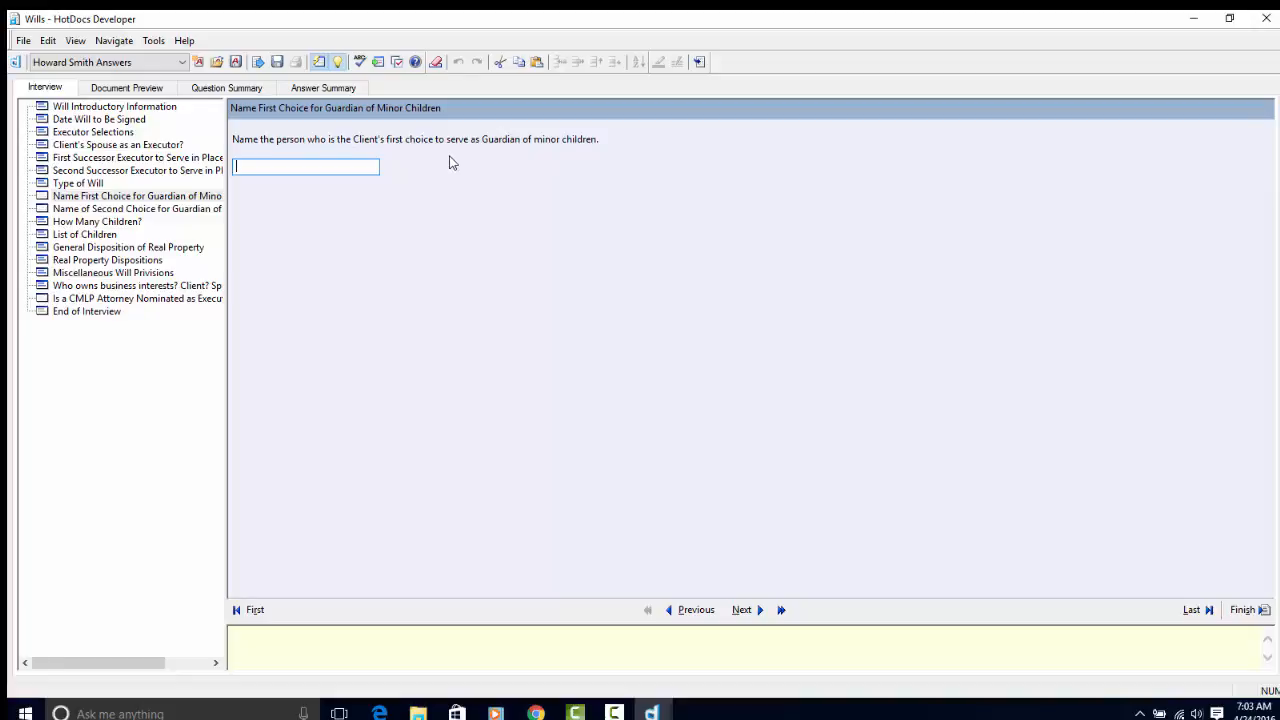
pyautogui.click(1195, 609)
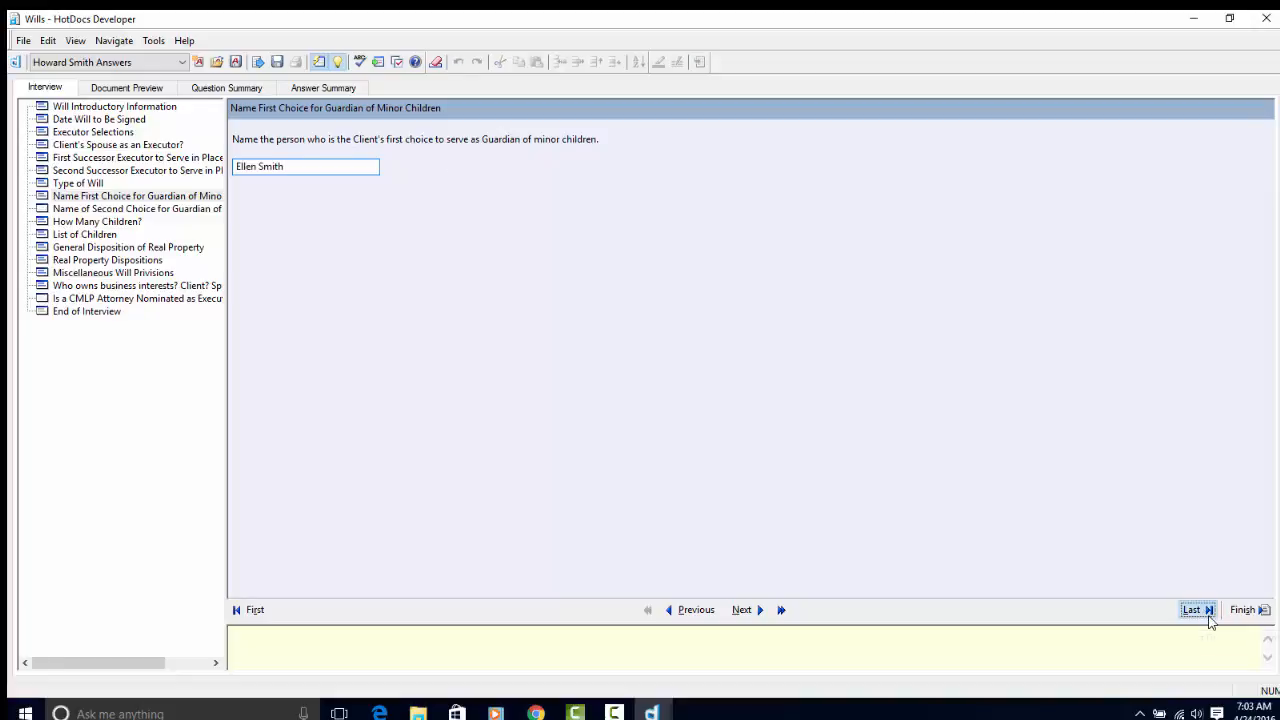
pyautogui.click(250, 187)
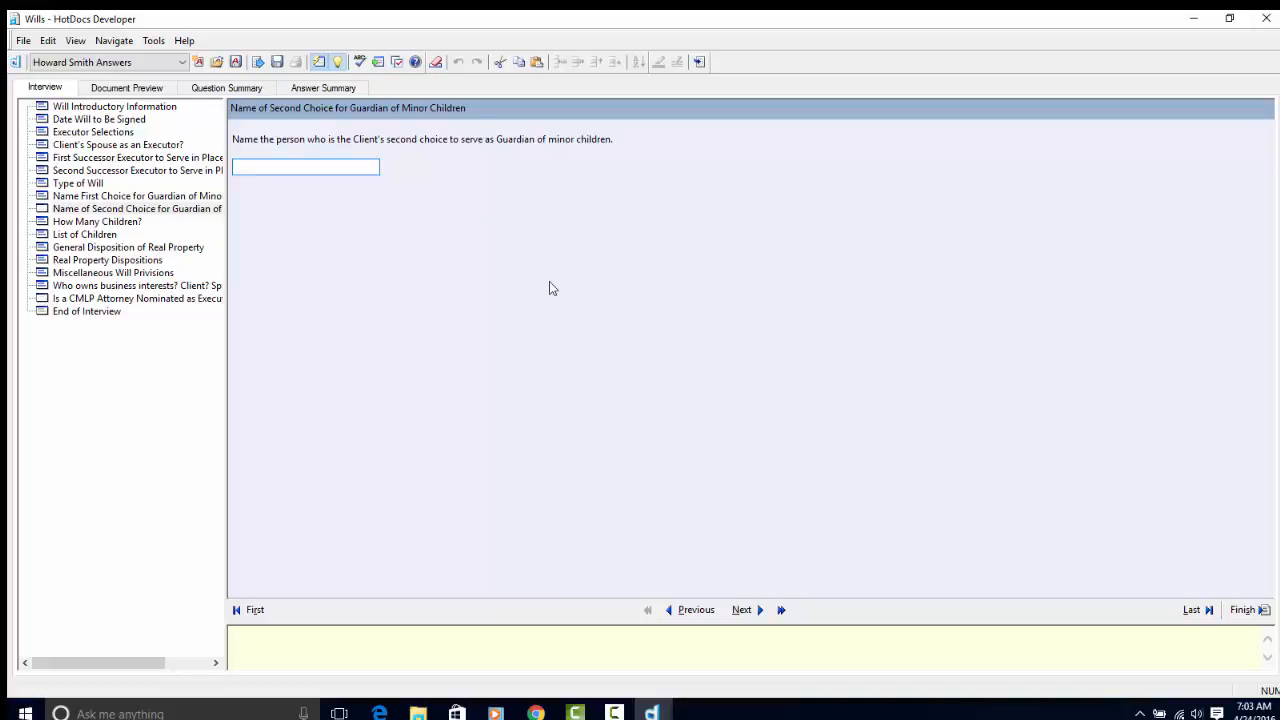
pyautogui.click(1208, 612)
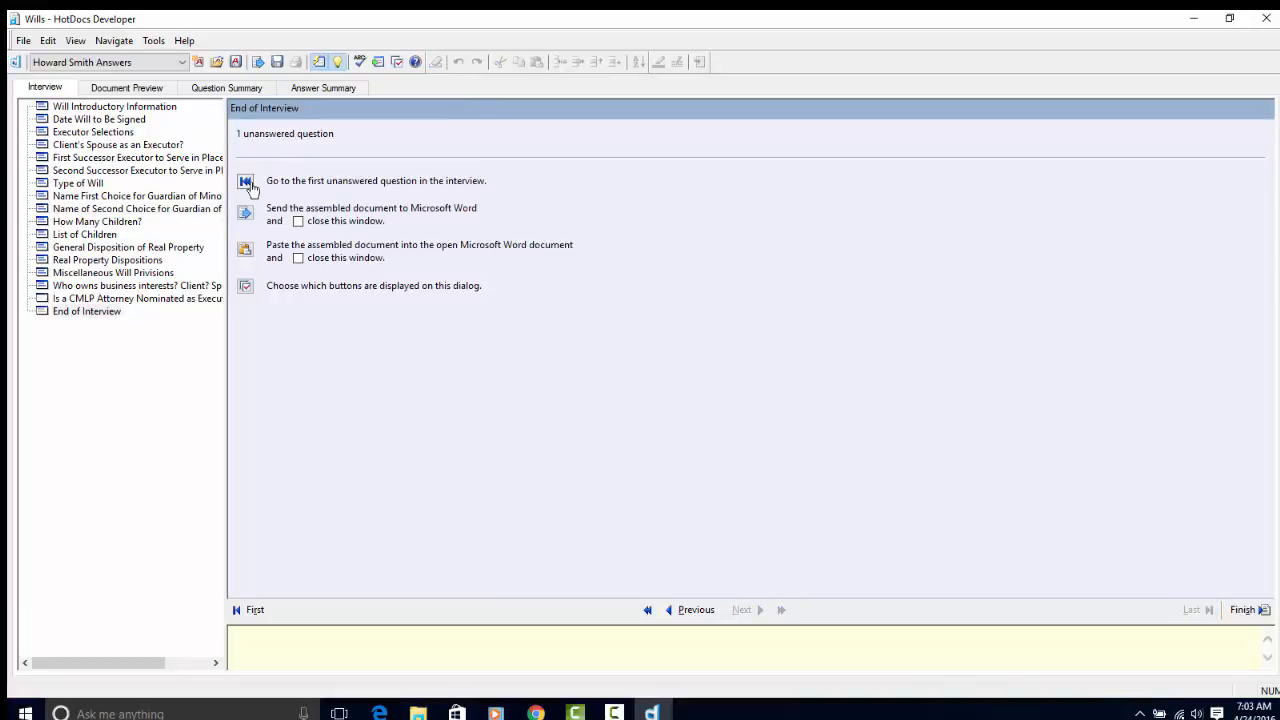
# - Answer No to the CMLP attorney question, leaving 0 unanswered questions
pyautogui.click(249, 186)
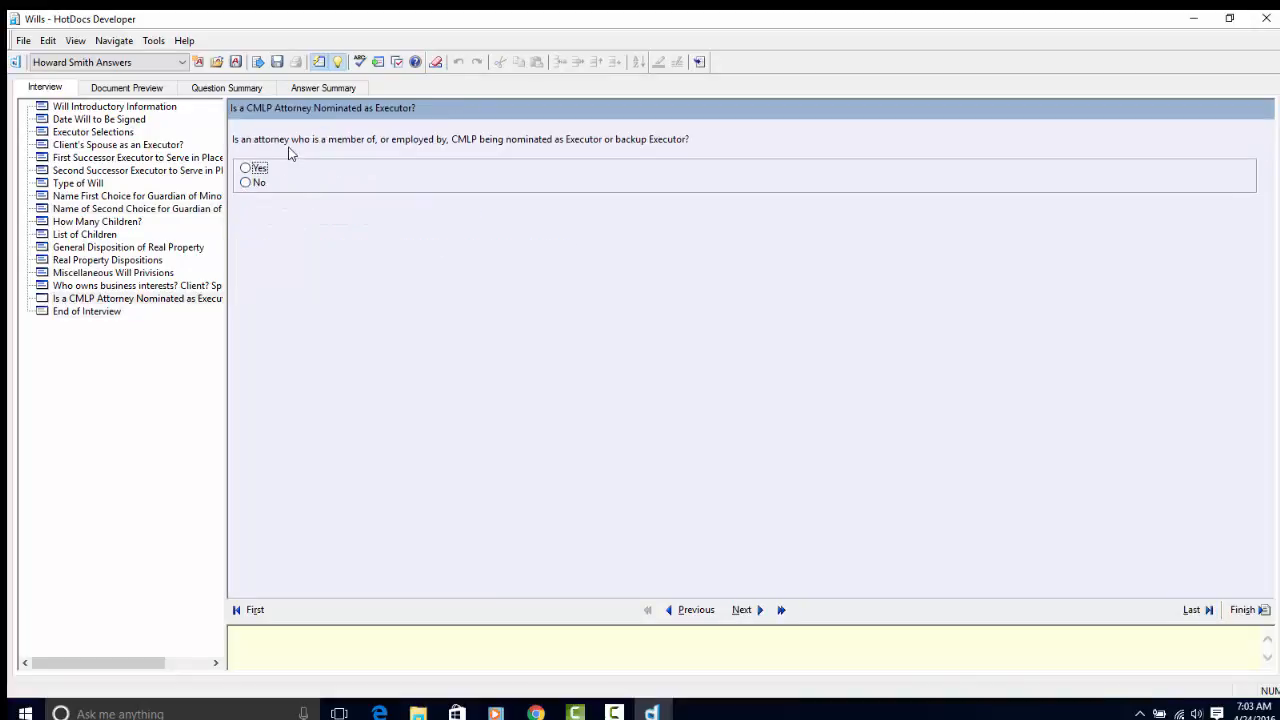
pyautogui.click(246, 183)
pyautogui.click(1207, 612)
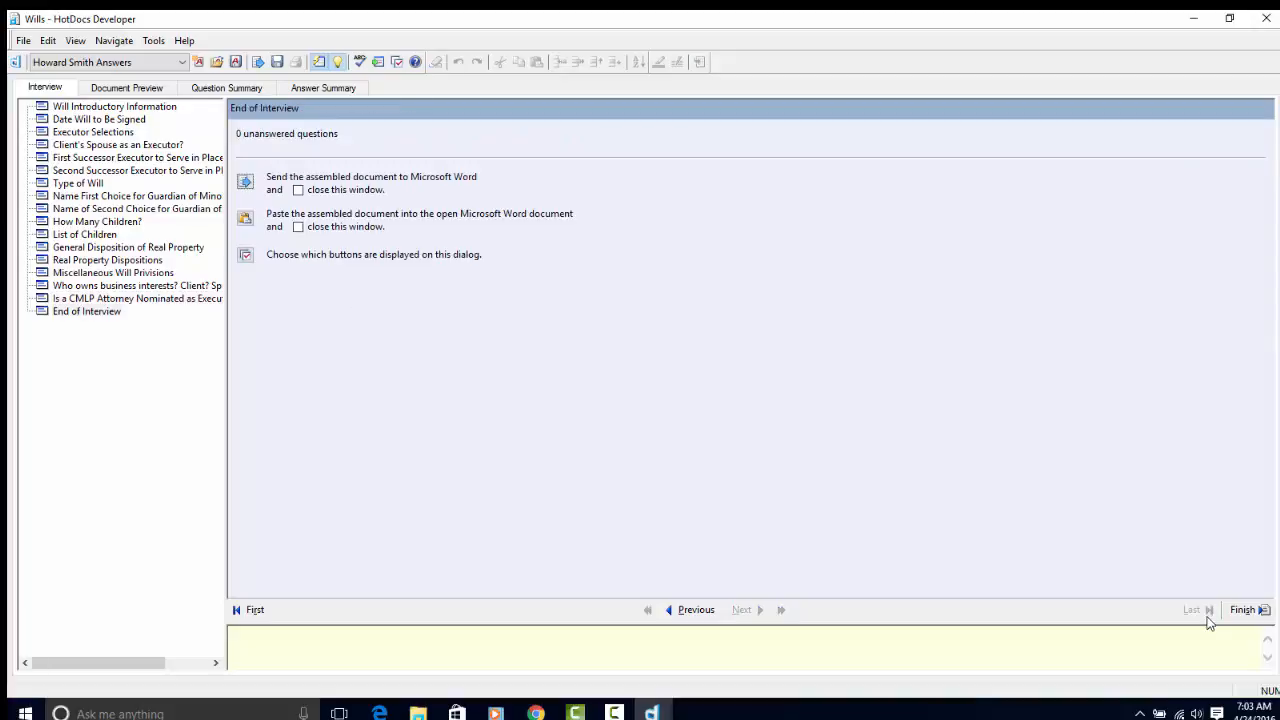
pyautogui.click(117, 89)
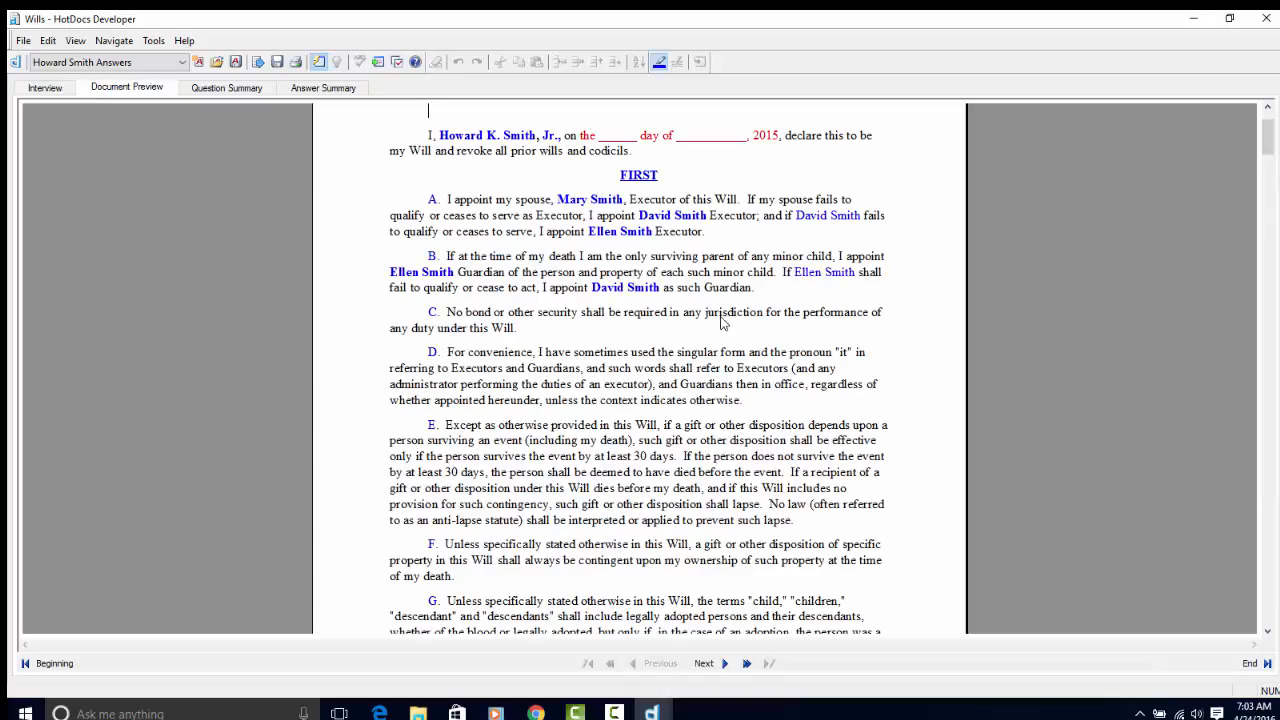
pyautogui.scroll(-10, 724, 320)
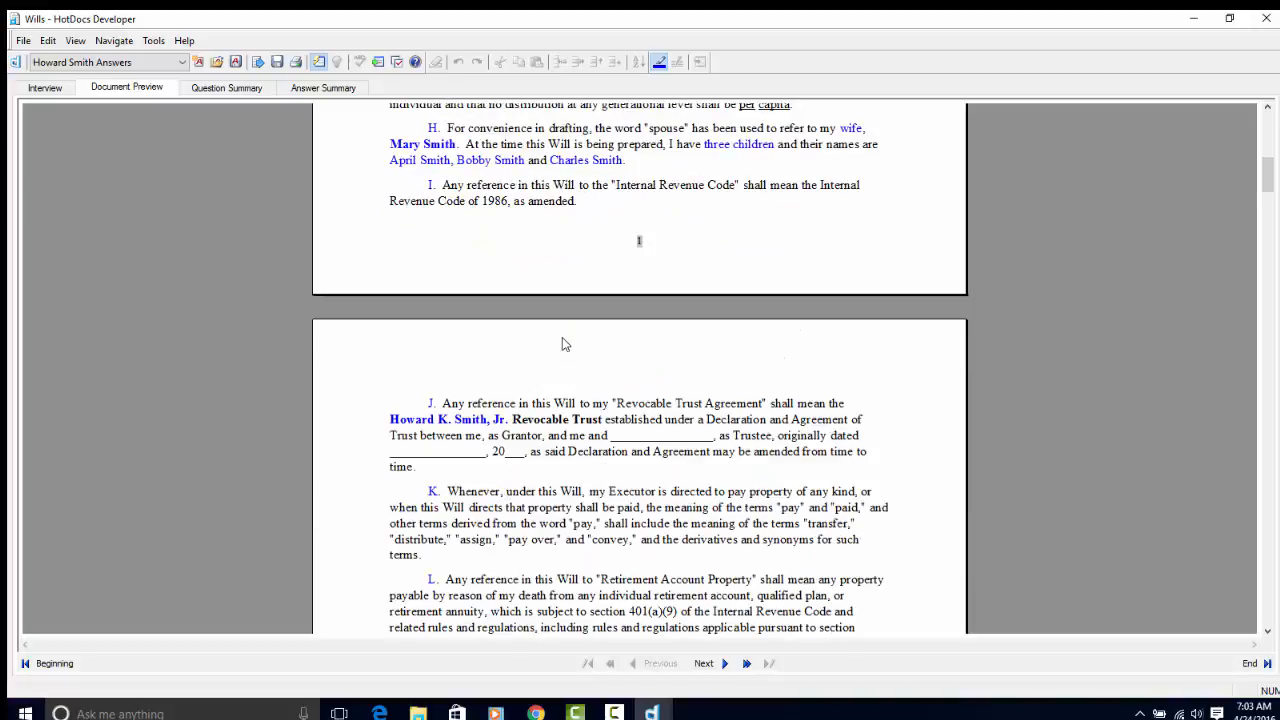
pyautogui.scroll(2, 562, 345)
pyautogui.scroll(-20, 565, 346)
pyautogui.scroll(-10, 565, 346)
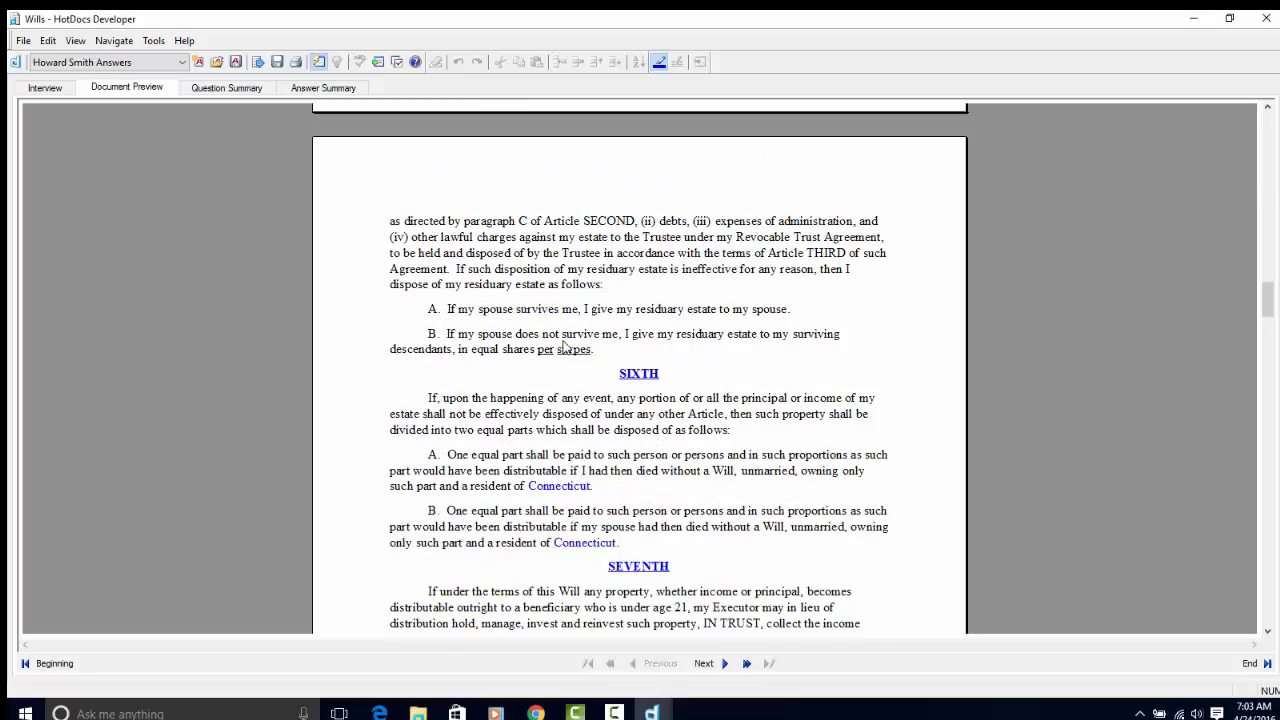
pyautogui.scroll(4, 562, 347)
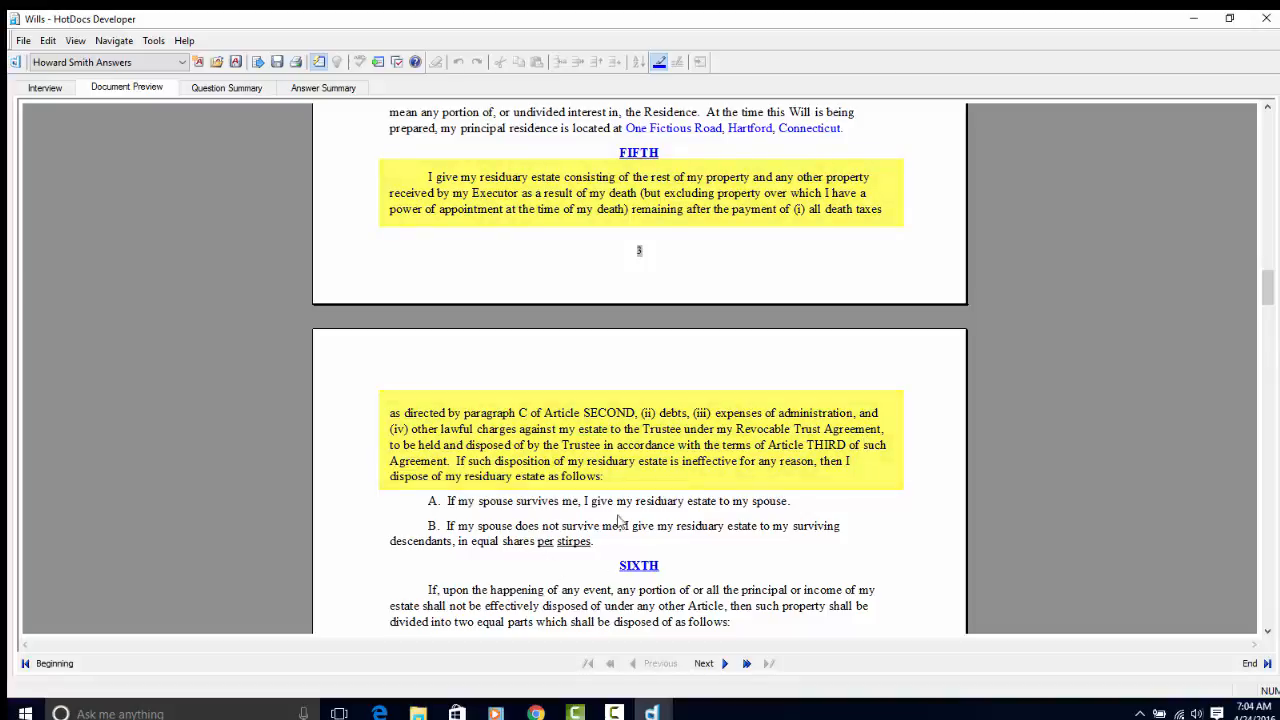
pyautogui.scroll(-20, 690, 505)
pyautogui.scroll(-15, 683, 497)
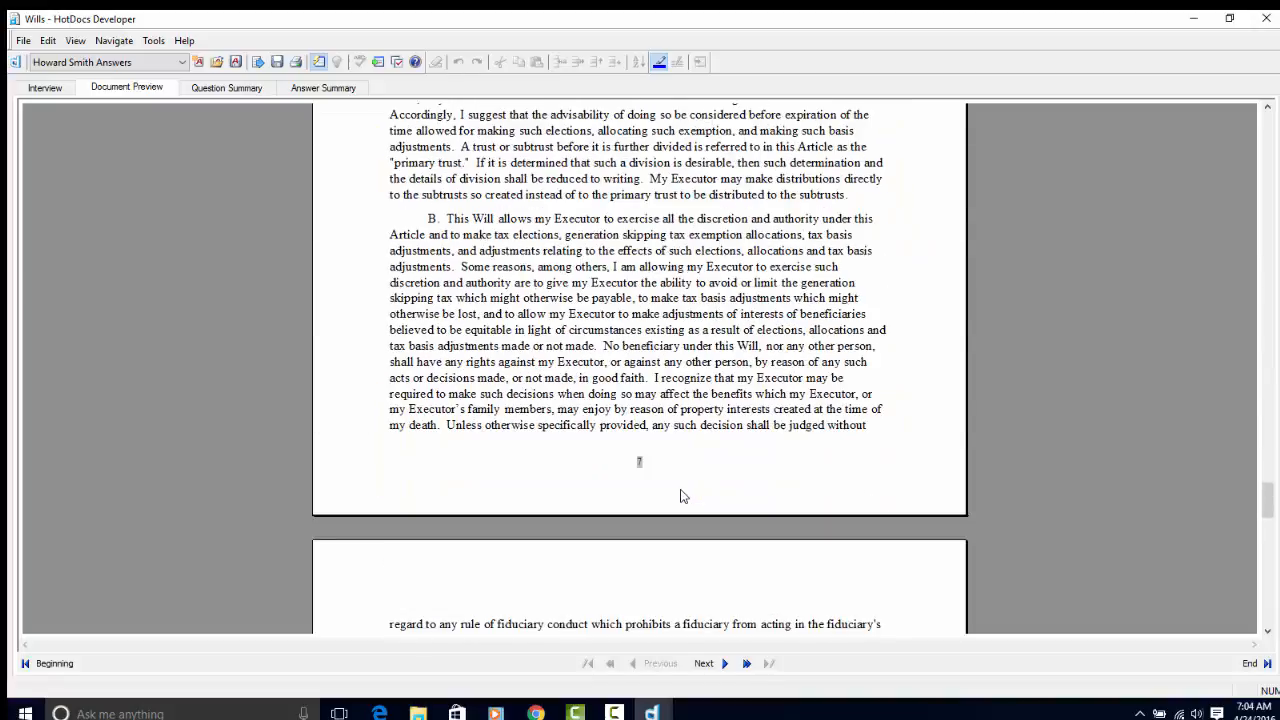
pyautogui.scroll(3, 680, 492)
pyautogui.scroll(8, 680, 493)
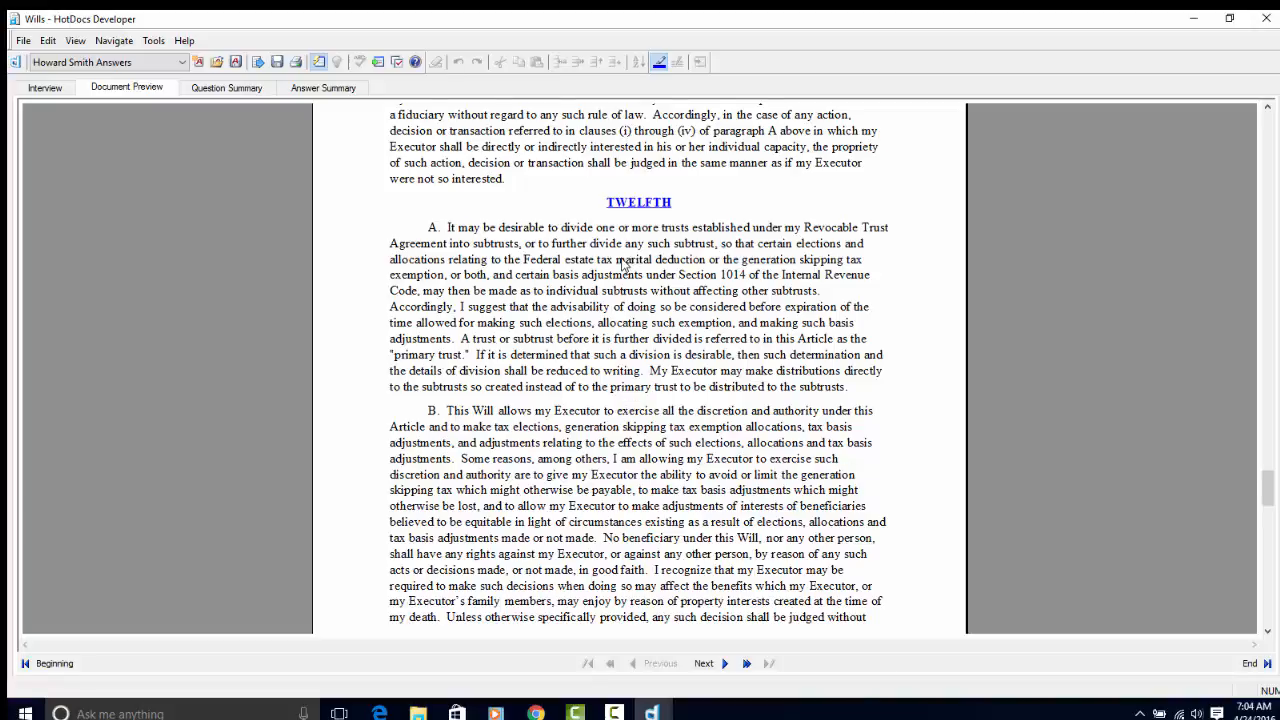
pyautogui.scroll(-8, 622, 263)
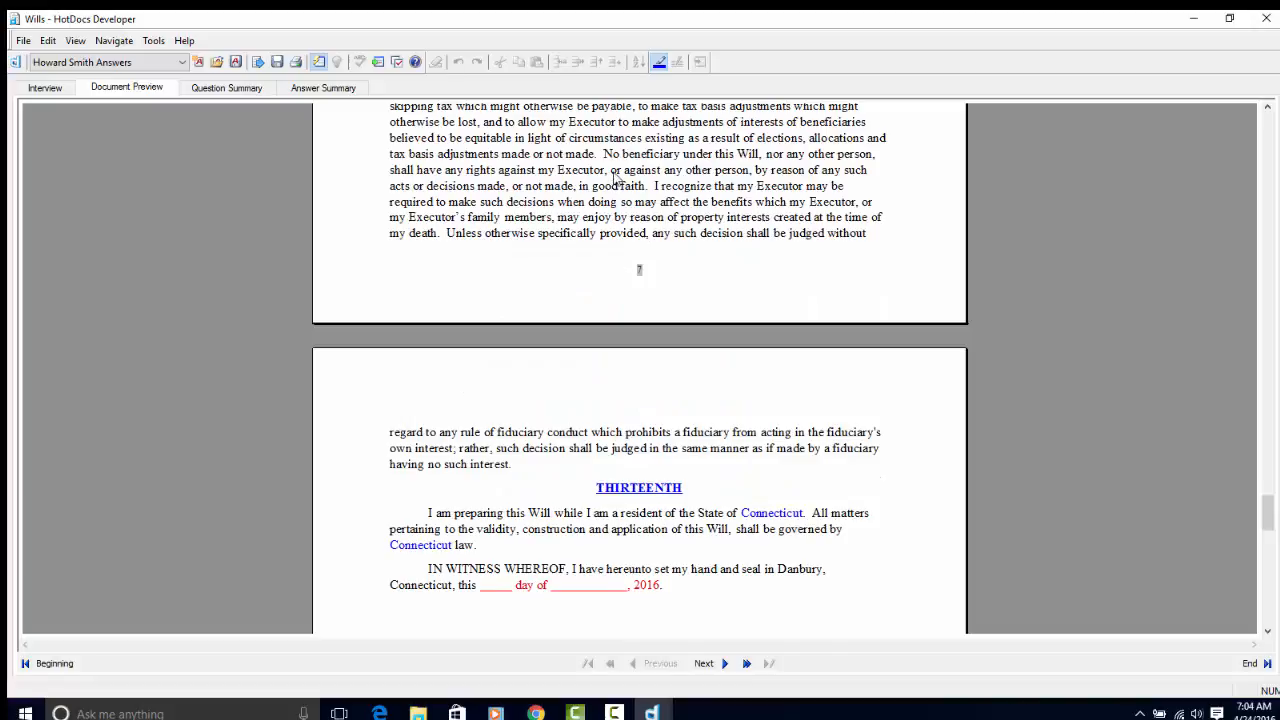
pyautogui.scroll(-12, 616, 178)
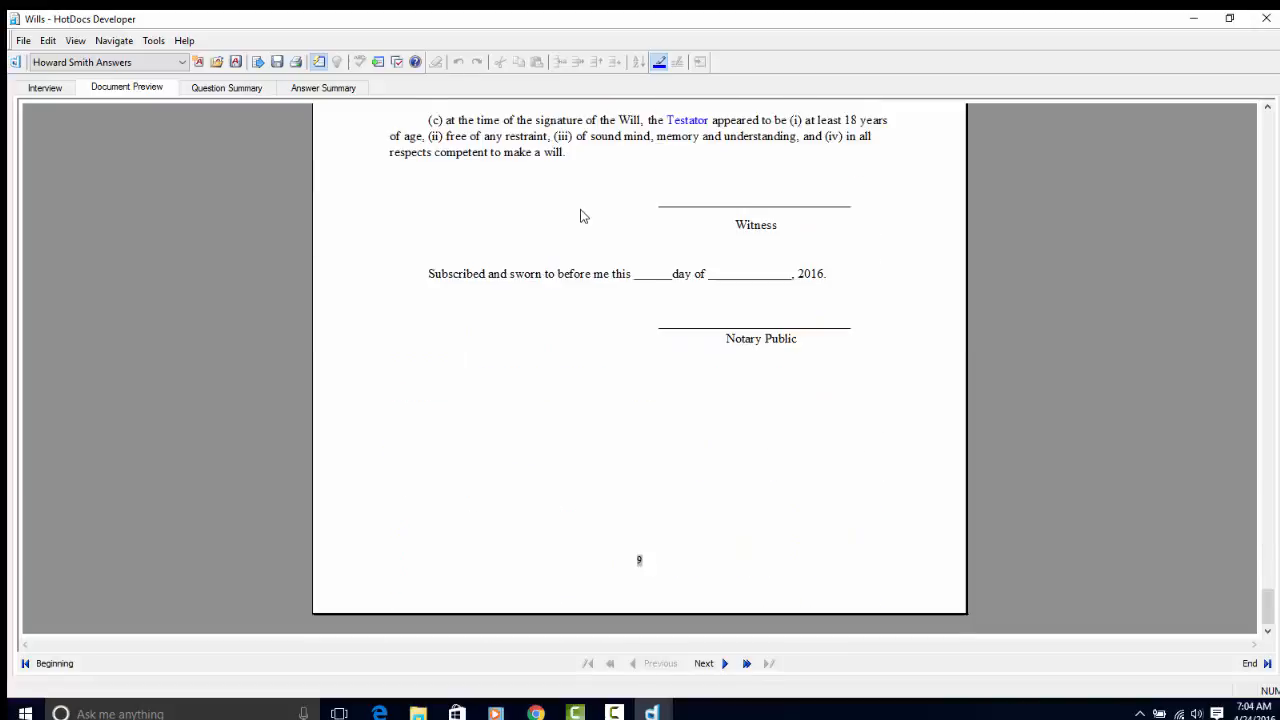
pyautogui.scroll(14, 580, 214)
pyautogui.click(45, 88)
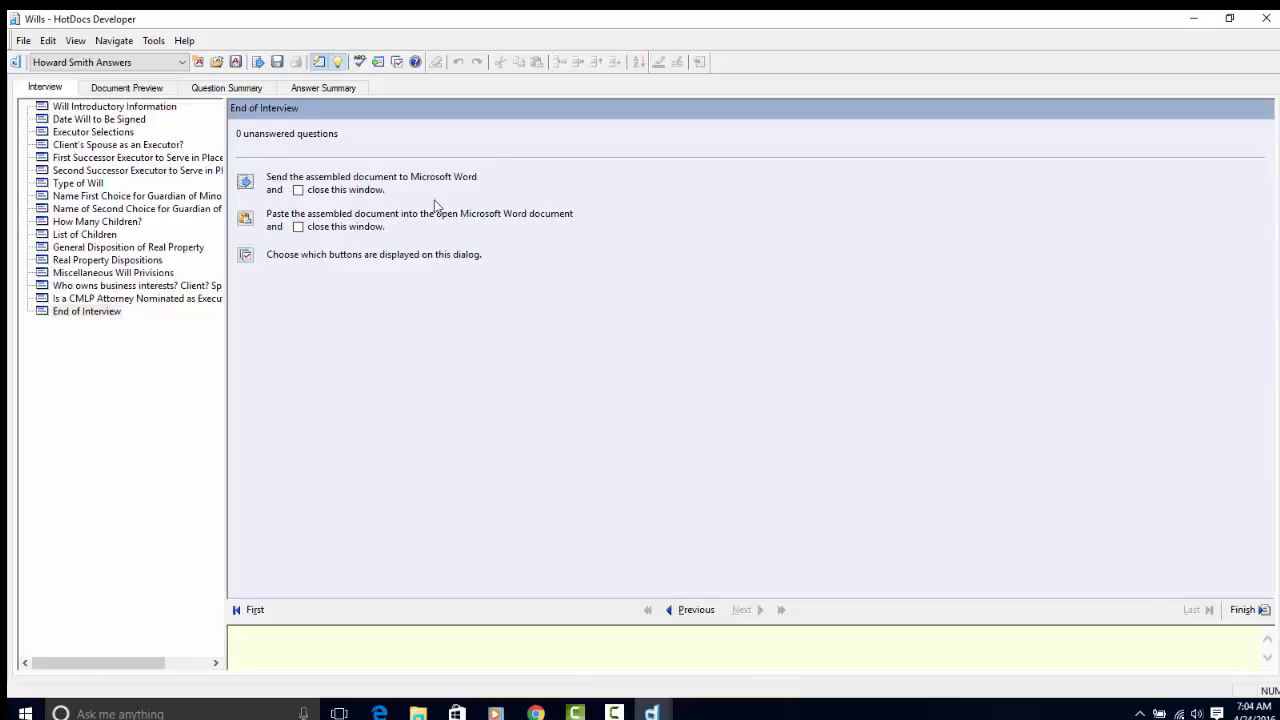
# - Send the assembled will to Word, scroll through its nine pages, and bring up Save As
pyautogui.click(246, 183)
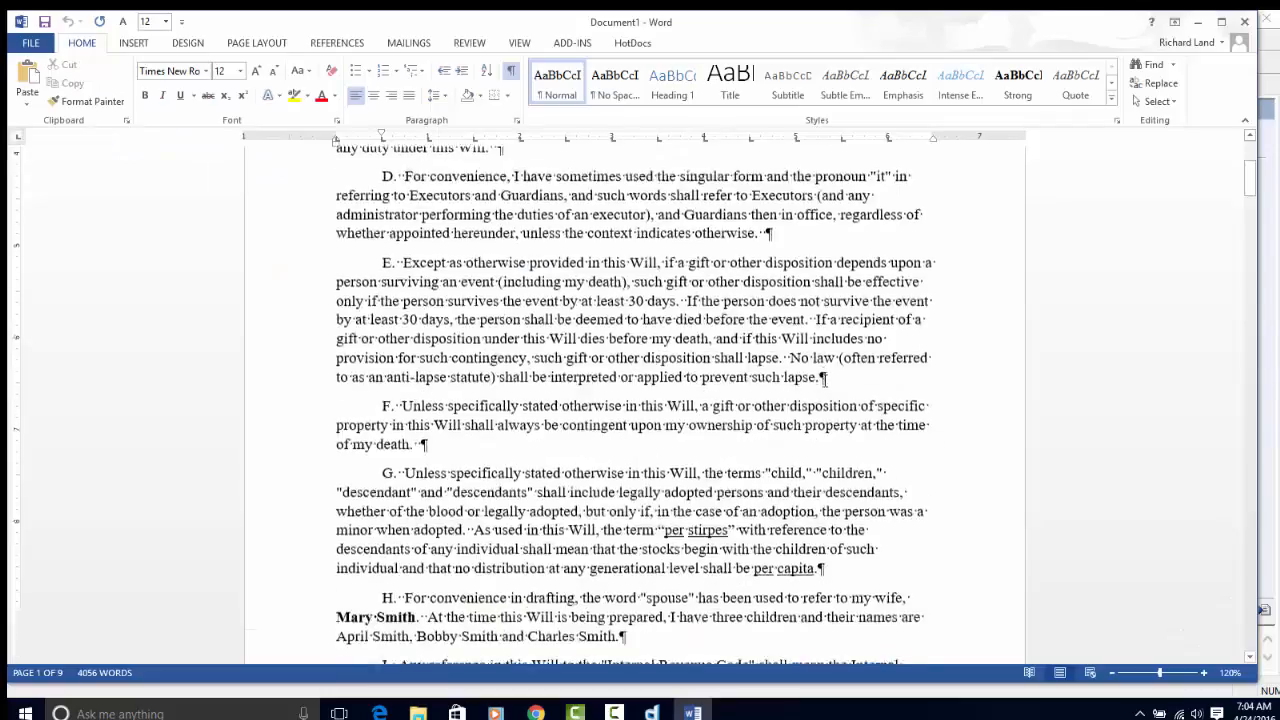
pyautogui.scroll(-15, 793, 357)
pyautogui.scroll(-15, 793, 357)
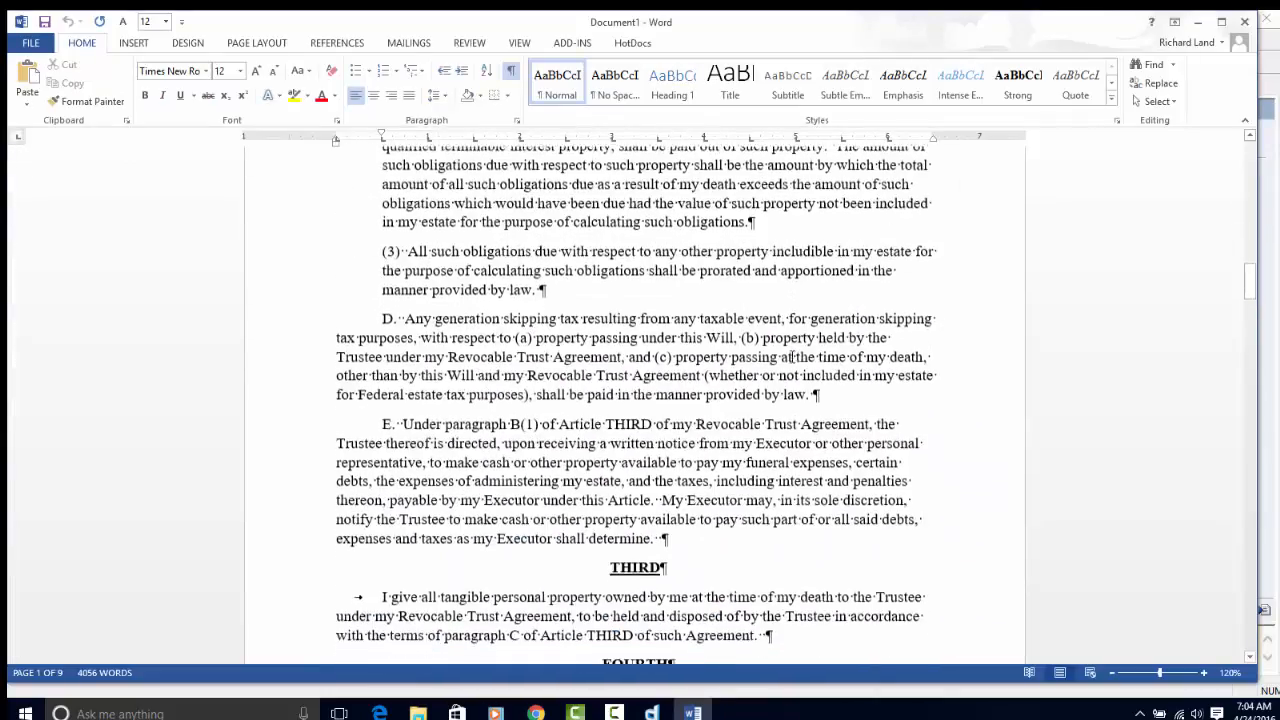
pyautogui.scroll(-3, 790, 357)
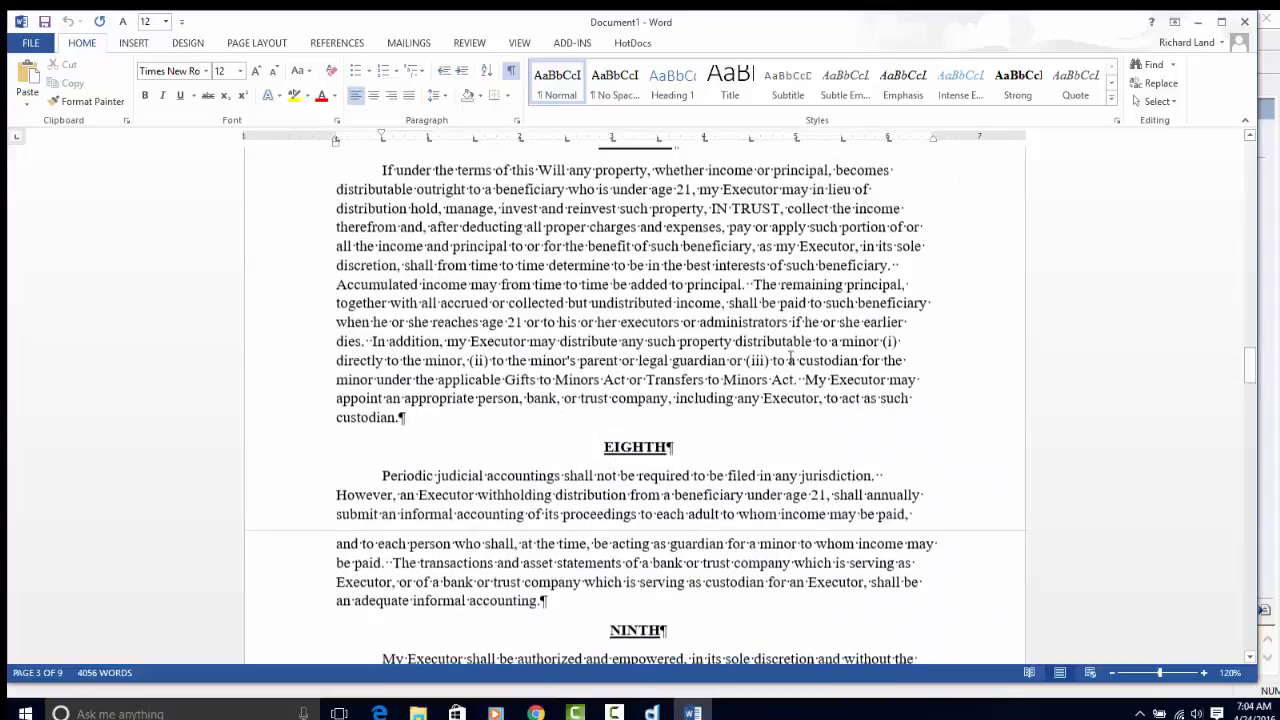
pyautogui.scroll(15, 785, 357)
pyautogui.scroll(20, 783, 356)
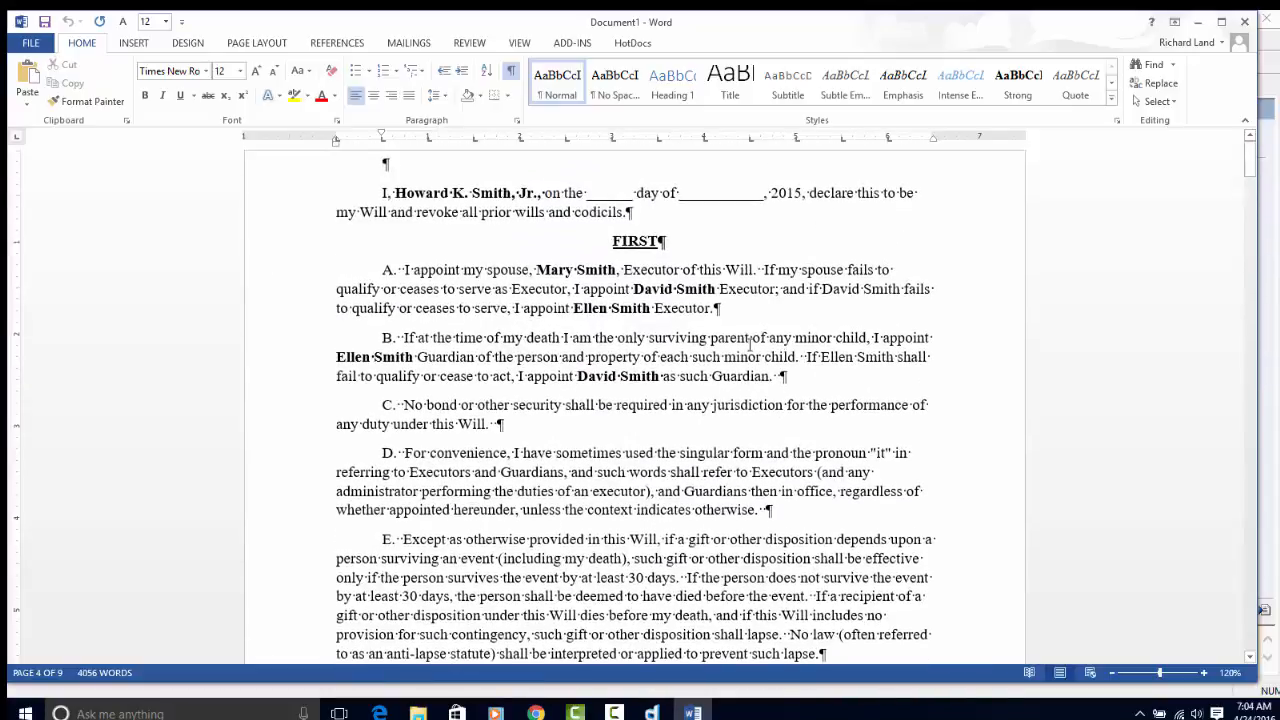
pyautogui.hotkey('ctrl', 'Home')
pyautogui.hotkey('ctrl', 's')
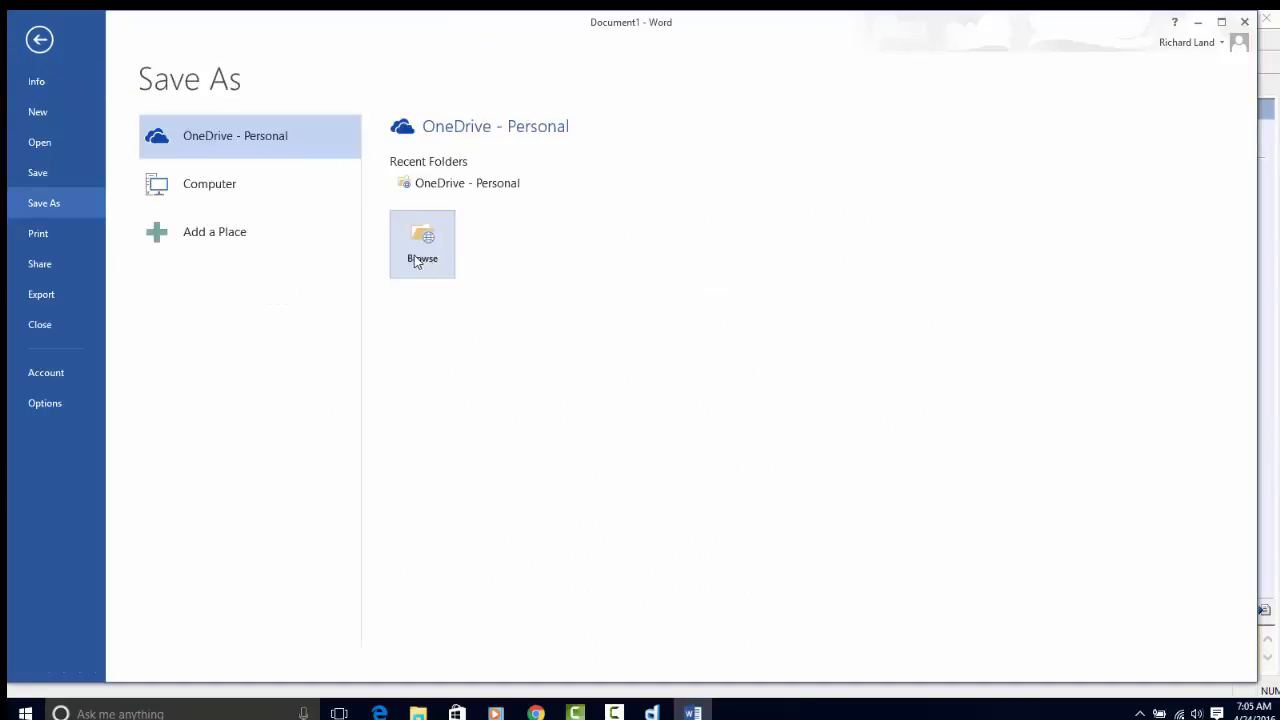
# - Save the will on this computer as a Word document named the testator's full name followed by 'Will'
pyautogui.click(192, 192)
pyautogui.click(432, 418)
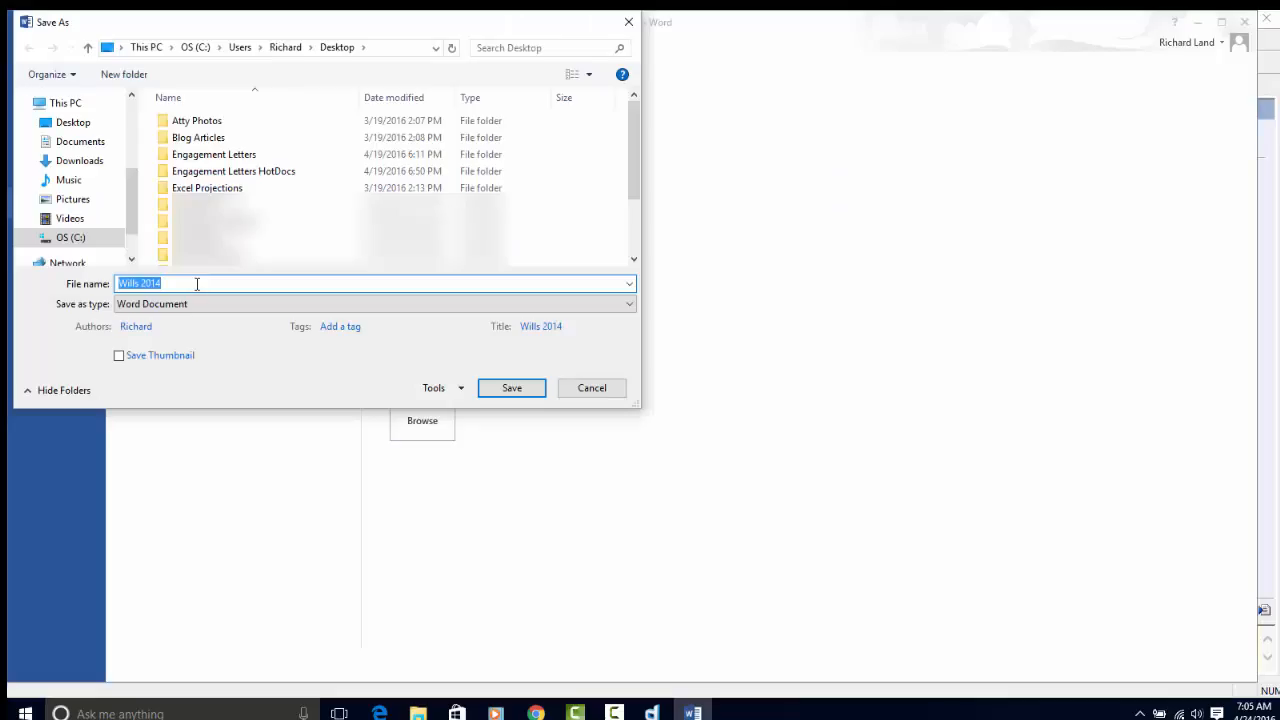
pyautogui.click(196, 283)
pyautogui.press('BackSpace')
pyautogui.press('BackSpace')
pyautogui.press('BackSpace')
pyautogui.press('BackSpace')
pyautogui.press('BackSpace')
pyautogui.press('BackSpace')
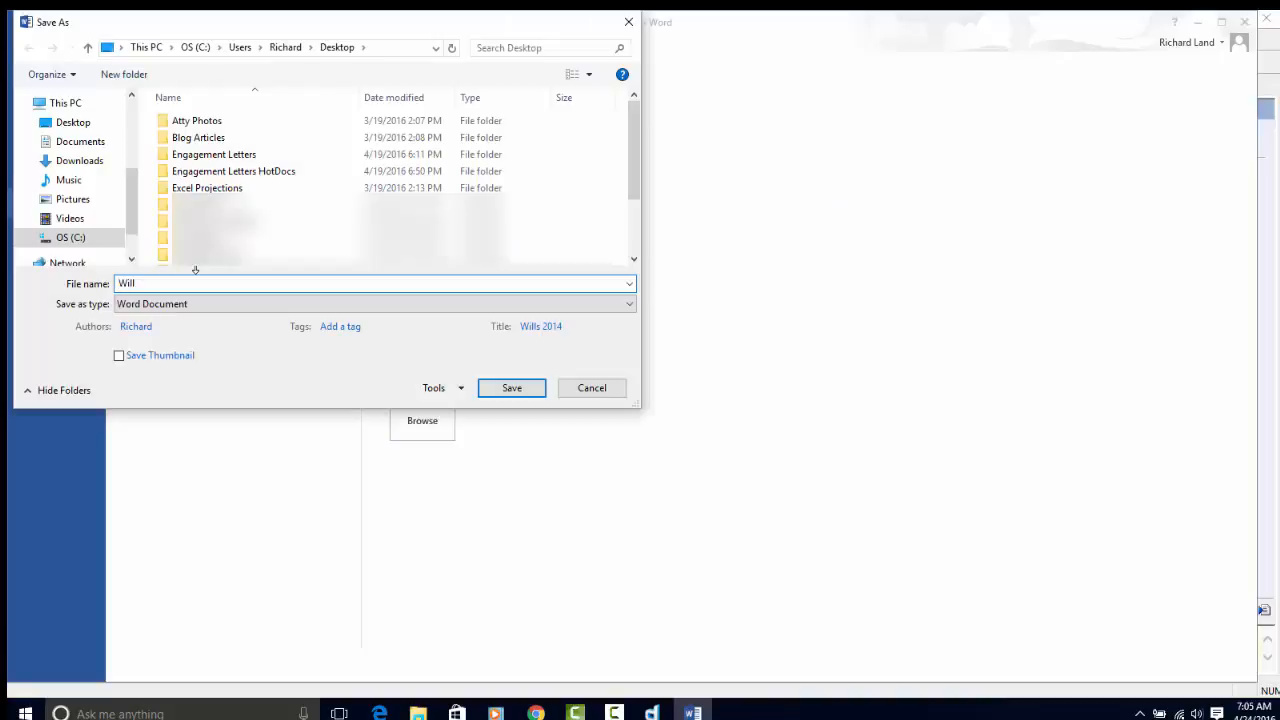
pyautogui.press('Home')
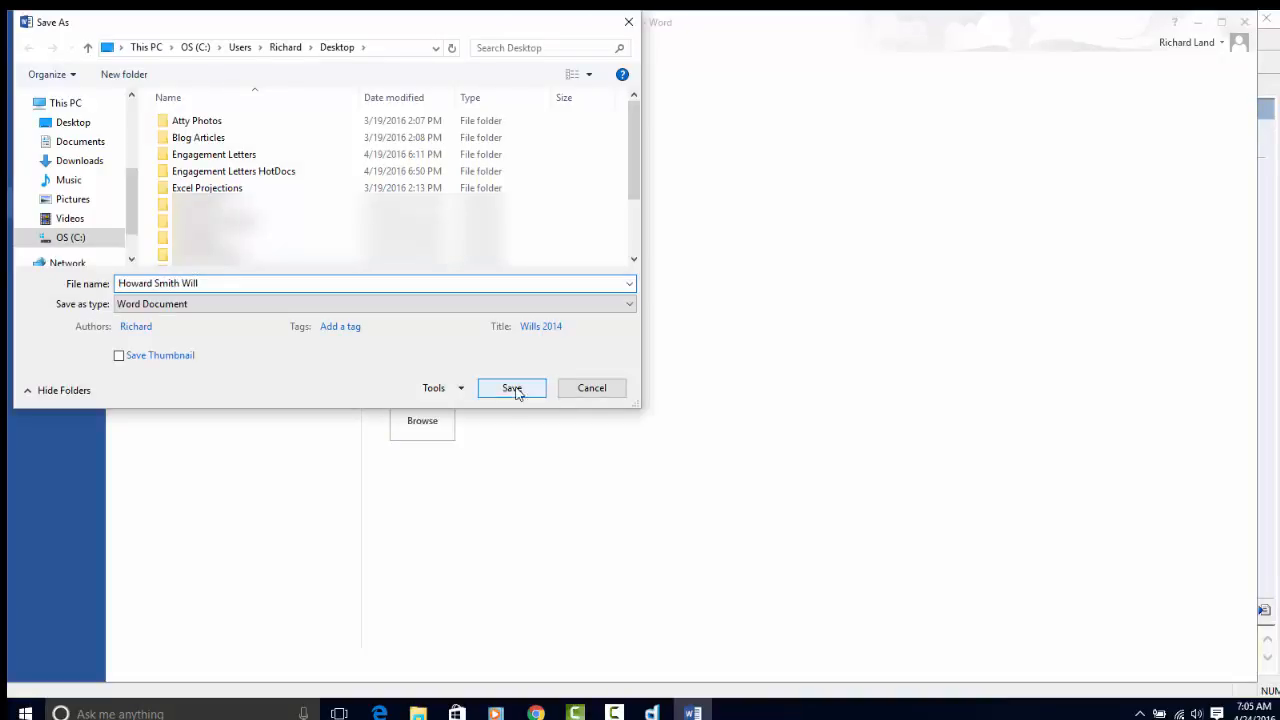
pyautogui.click(512, 388)
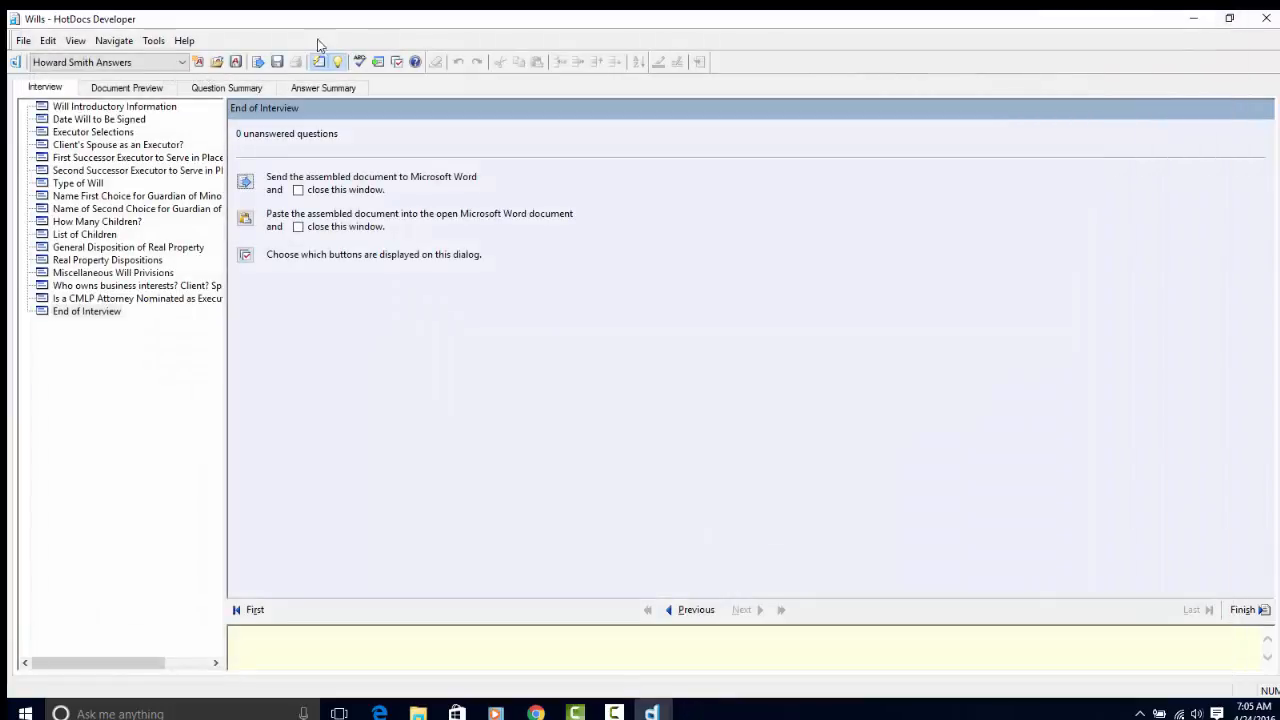
# - Close the will interview, saving the changed answers but not a copy of the assembled document
pyautogui.click(1266, 18)
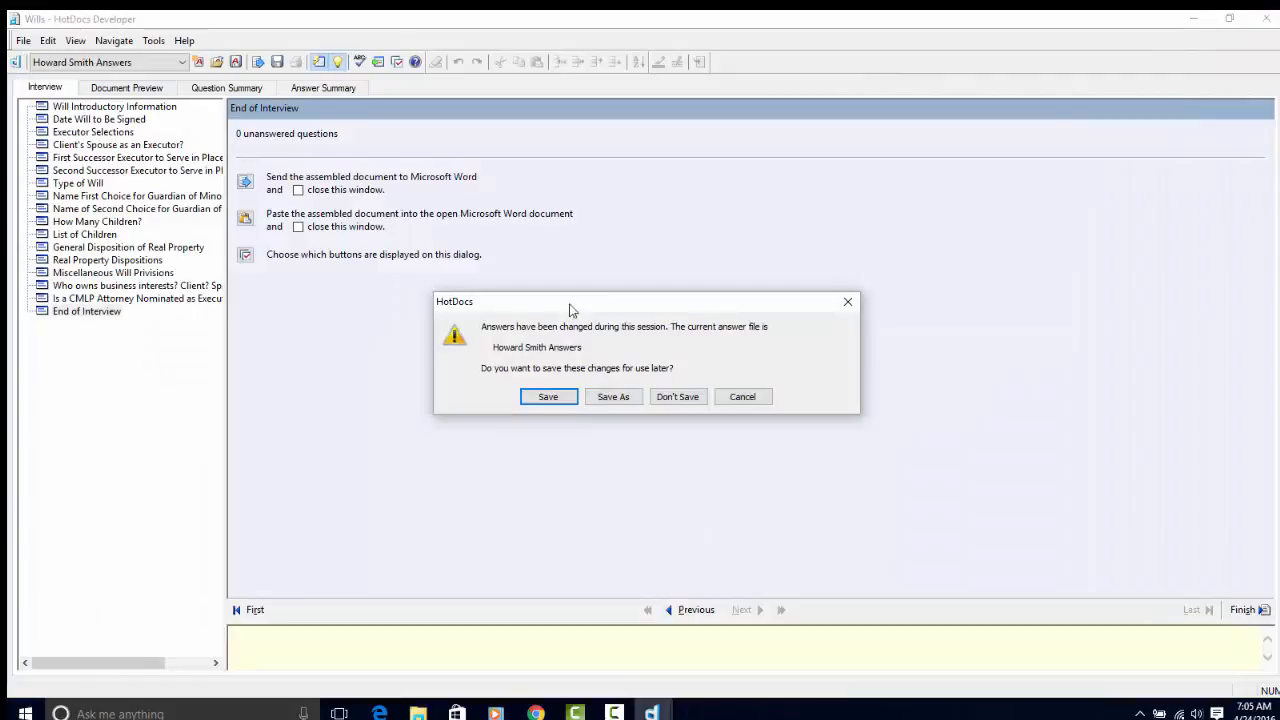
pyautogui.click(548, 397)
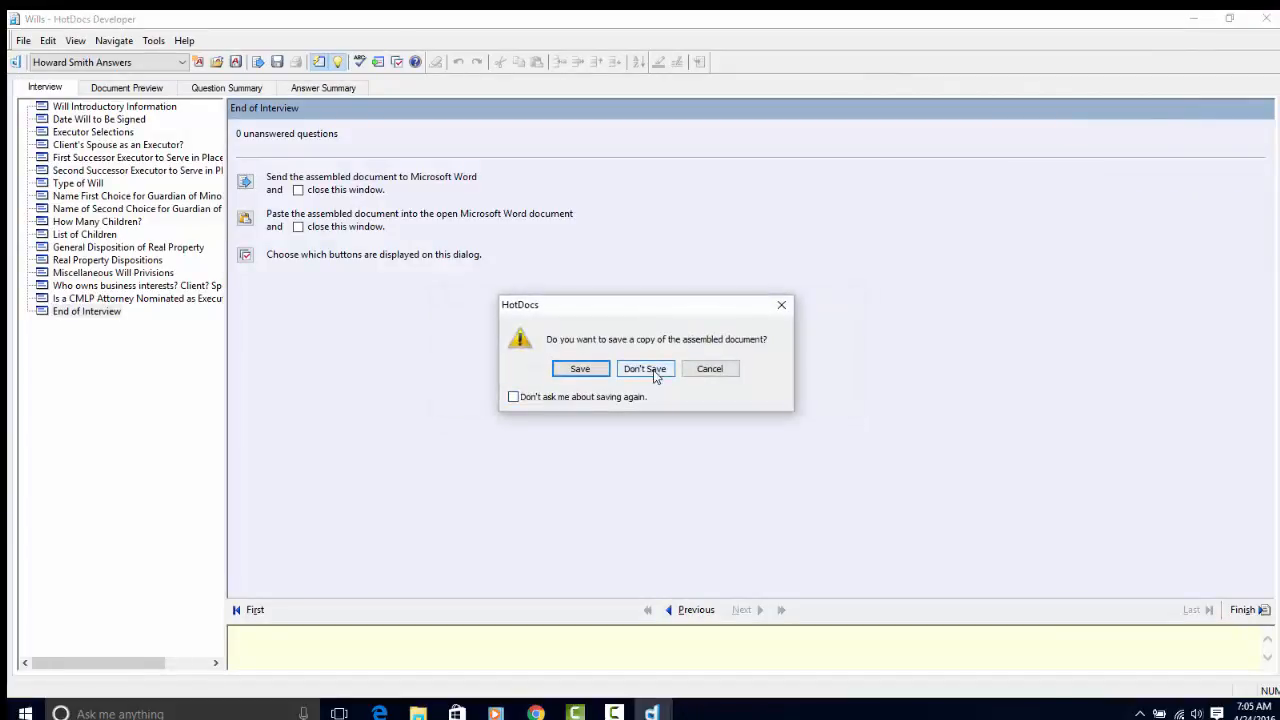
pyautogui.click(648, 369)
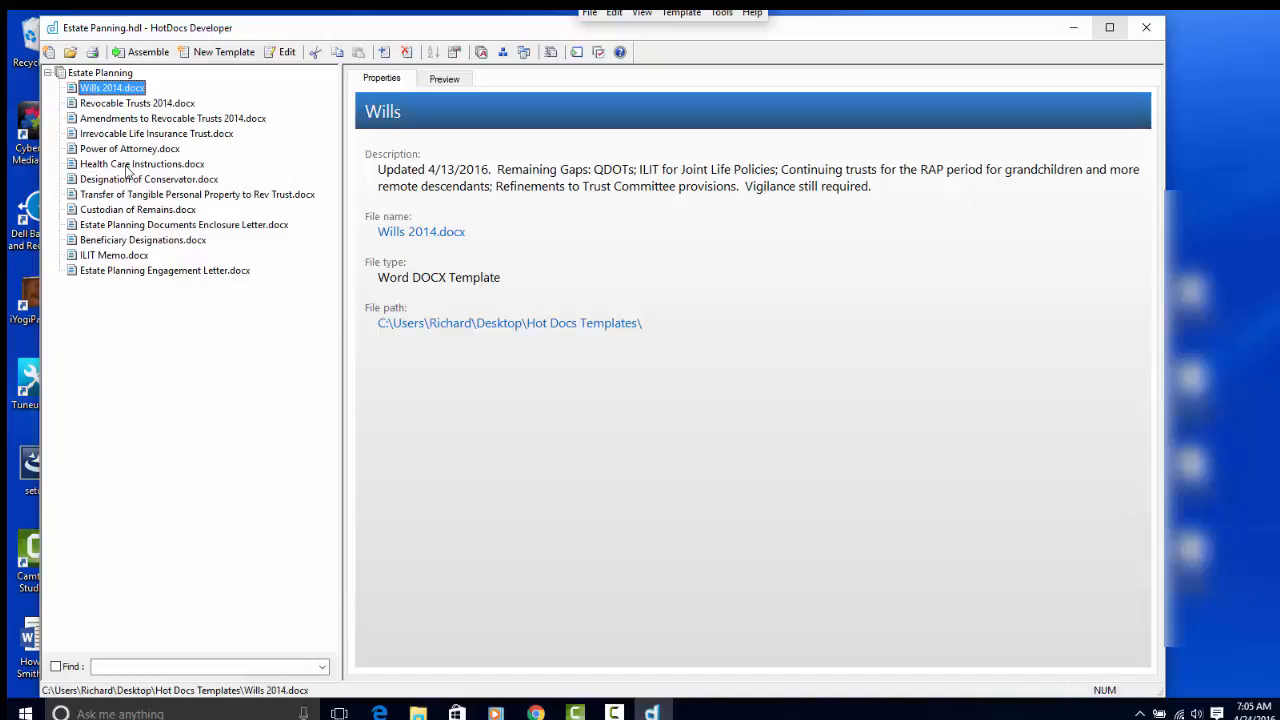
# - Check the Power of Attorney.docx template's details, then select Estate Planning Engagement Letter.docx
pyautogui.click(115, 150)
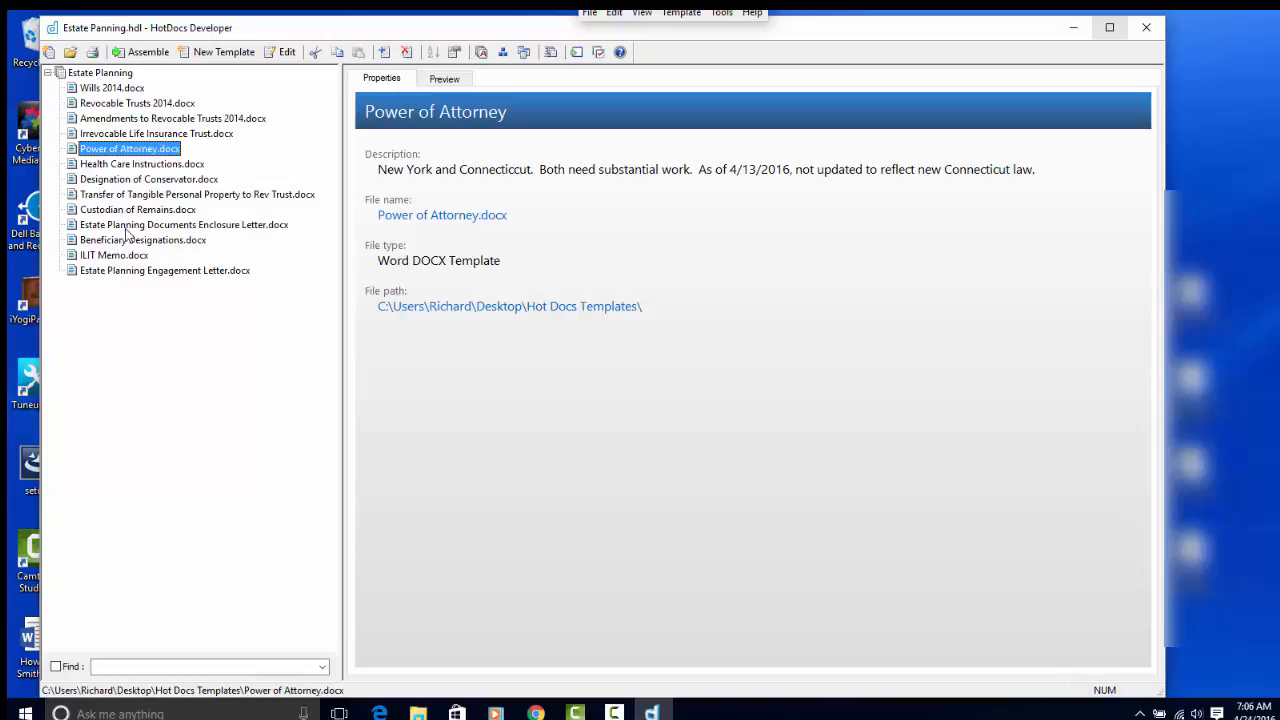
pyautogui.click(100, 275)
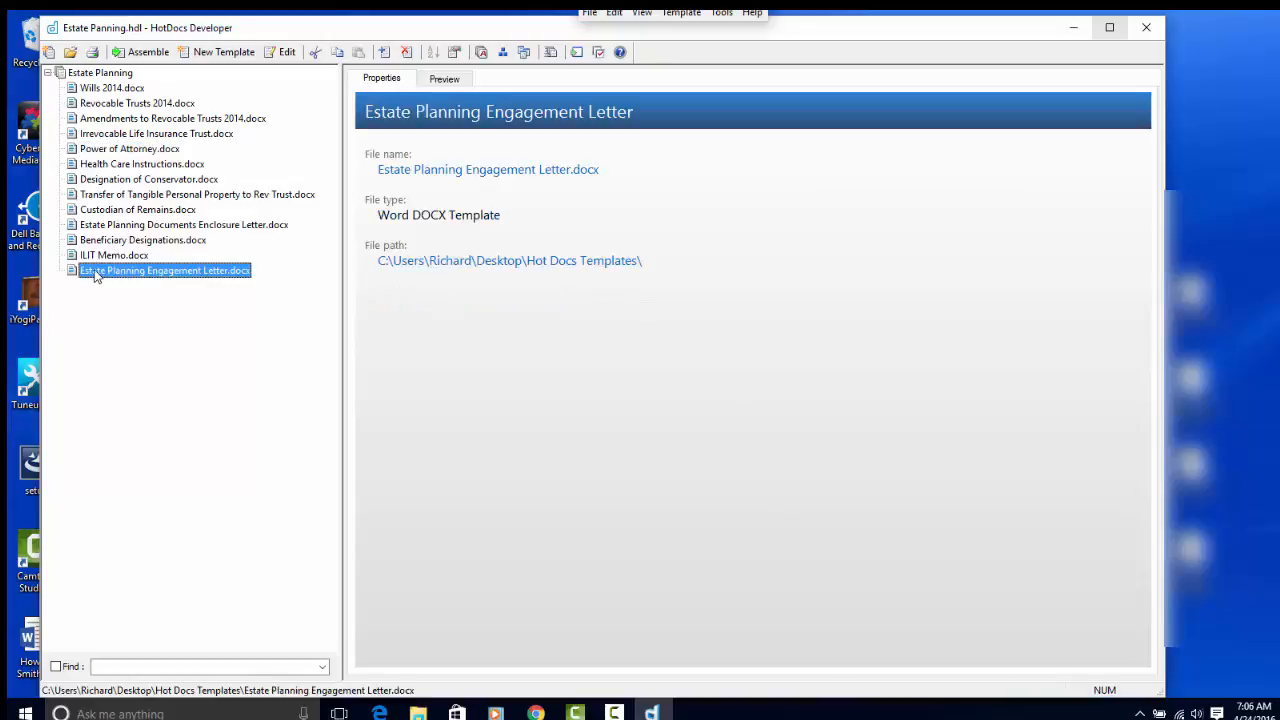